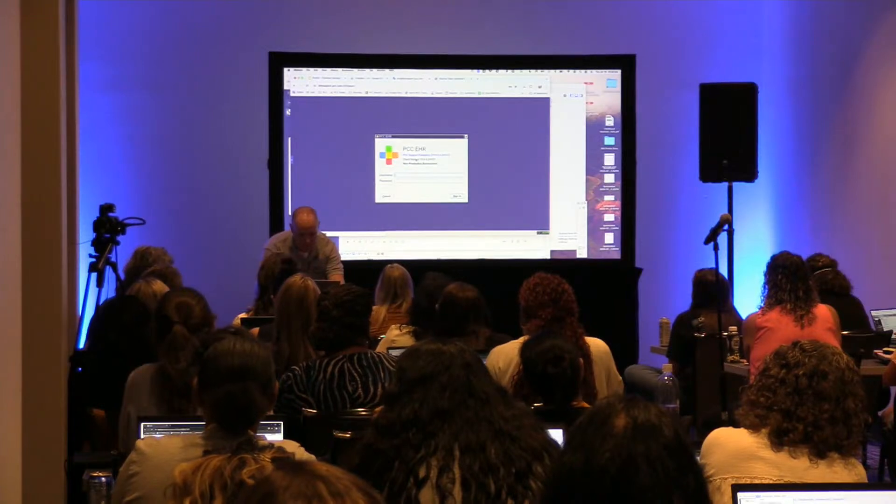
Step: Sign in to PCC EHR with the username and account password
key(Tab)
text(•••••)
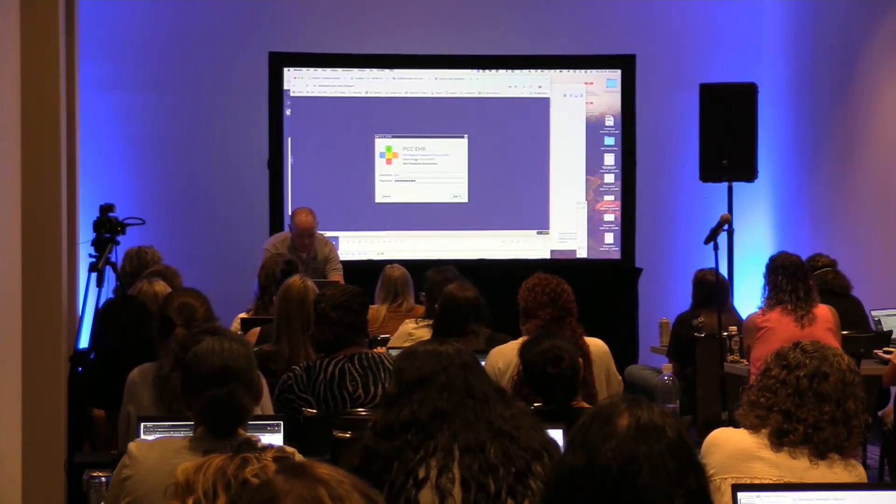
key(Return)
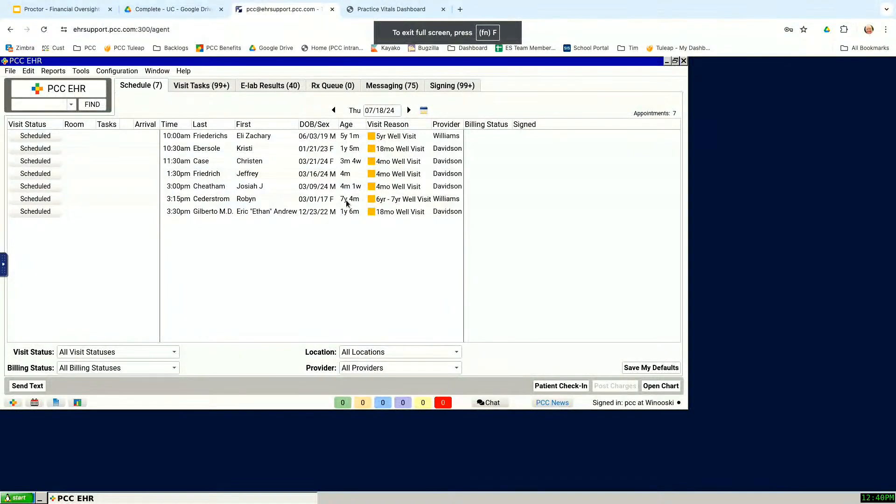
Step: Open Practice Management and accept Lake Champlain Pediatrics as the working location
click(9, 73)
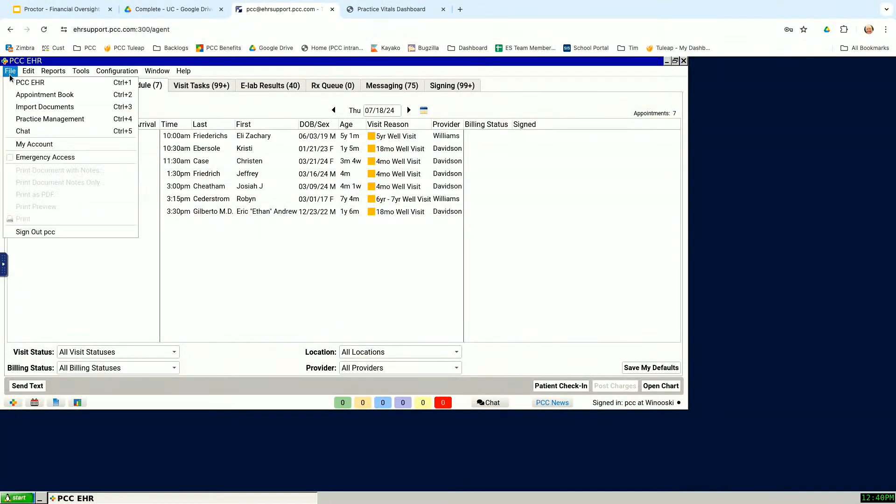
click(27, 123)
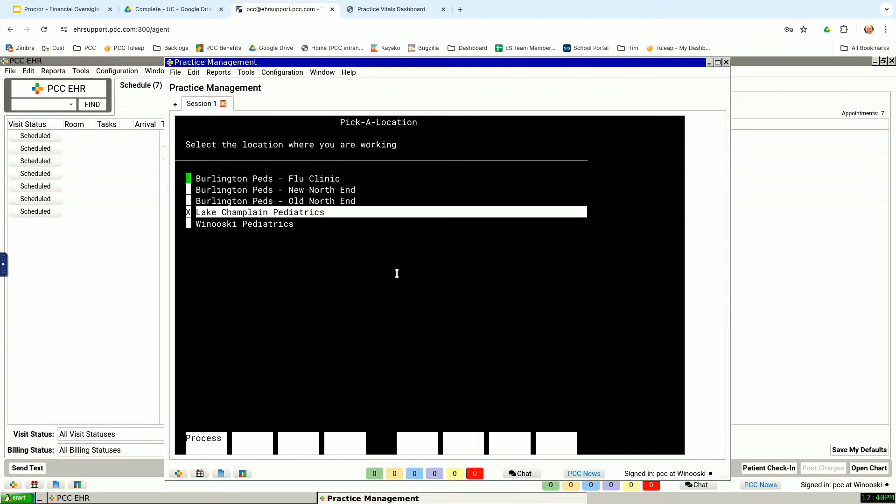
key(Return)
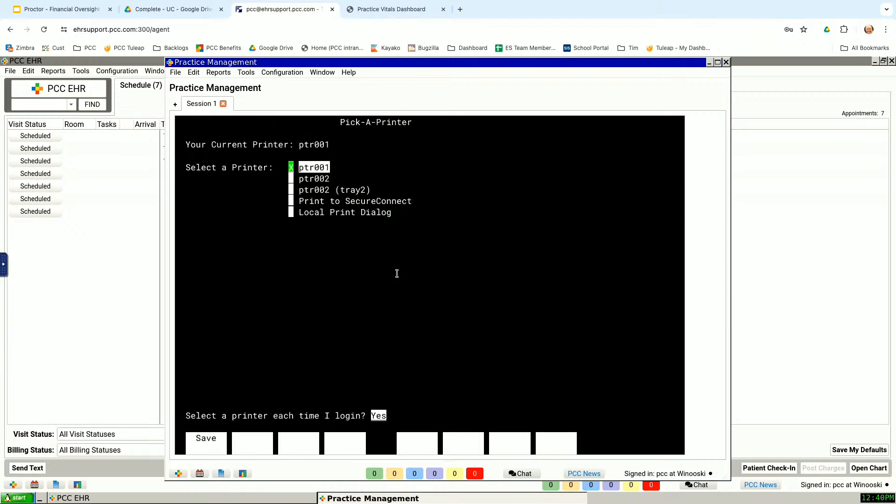
Step: Save the printer selection for the Practice Management session
key(Down)
key(Down)
key(Down)
key(Up)
key(Up)
key(F1)
Step: Open the Partner Reports group from the Office of pcc list
key(Down)
key(Down)
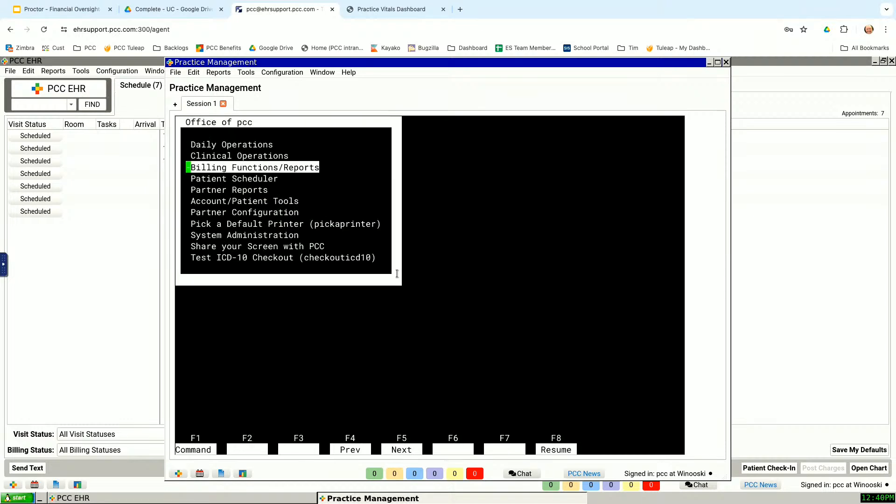
key(Down)
key(Down)
key(Up)
key(Up)
key(Up)
key(Up)
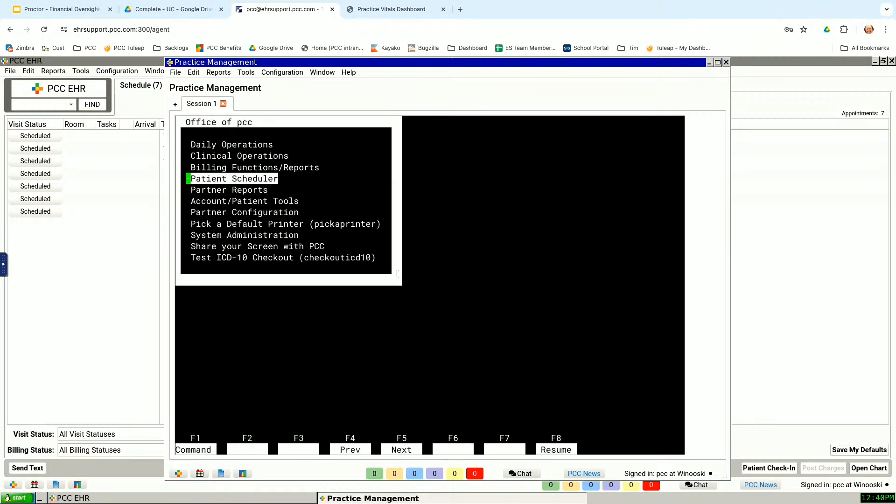
key(Down)
key(Down)
key(Down)
key(Down)
key(Down)
key(Down)
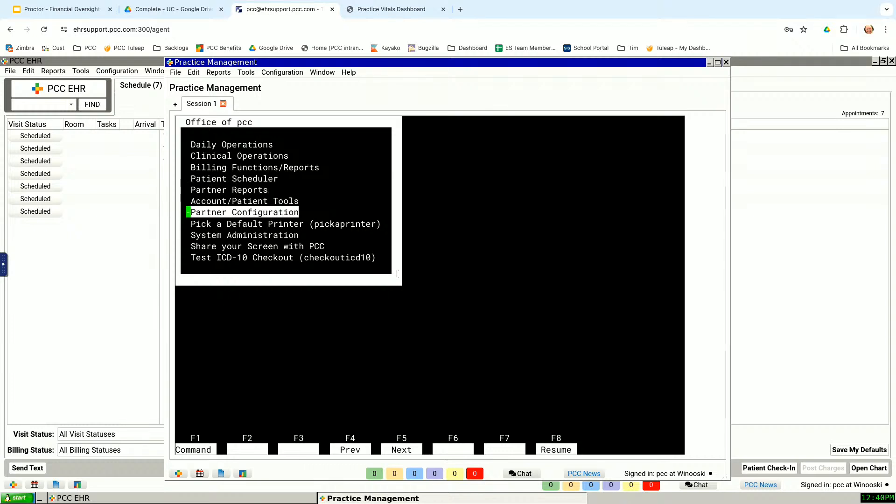
key(Up)
key(Up)
key(Return)
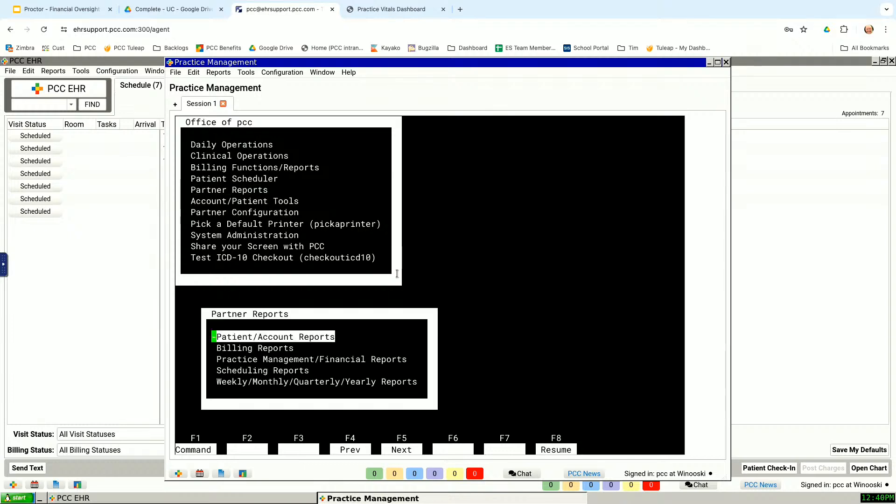
Step: Launch the Smart Report Suite (srs) from the Practice Management/Financial Reports group
key(Down)
key(Down)
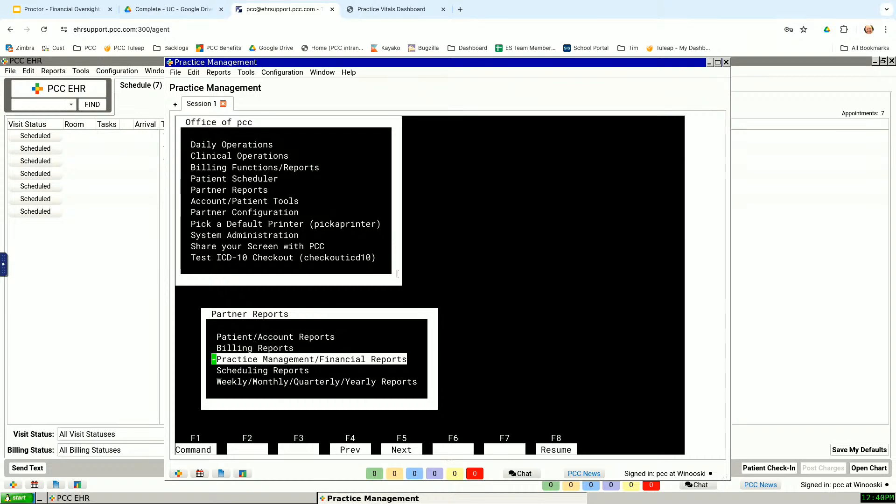
key(Return)
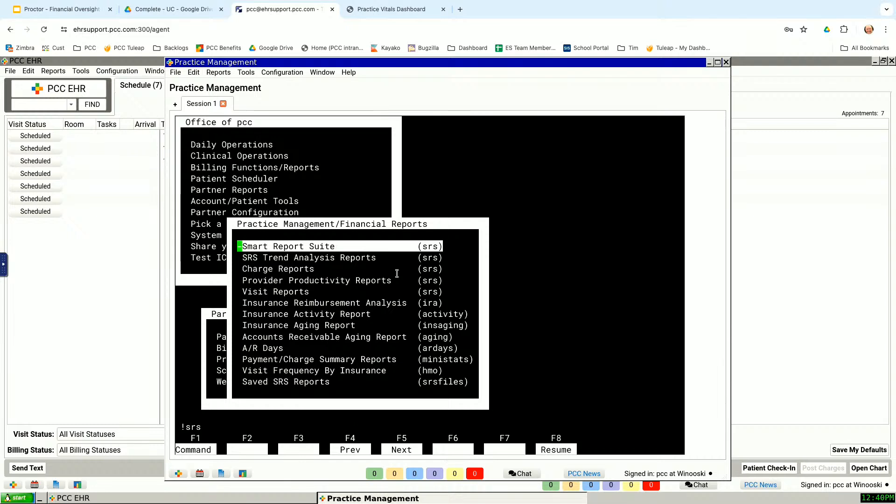
key(Return)
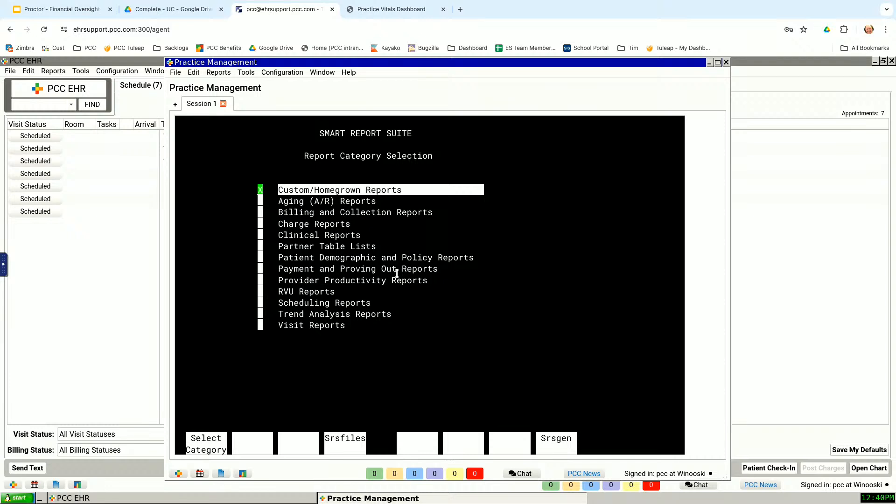
Step: Choose the Payment and Proving Out Reports category in the Smart Report Suite
key(Down)
key(Down)
key(Down)
key(Down)
key(Down)
key(Down)
key(Down)
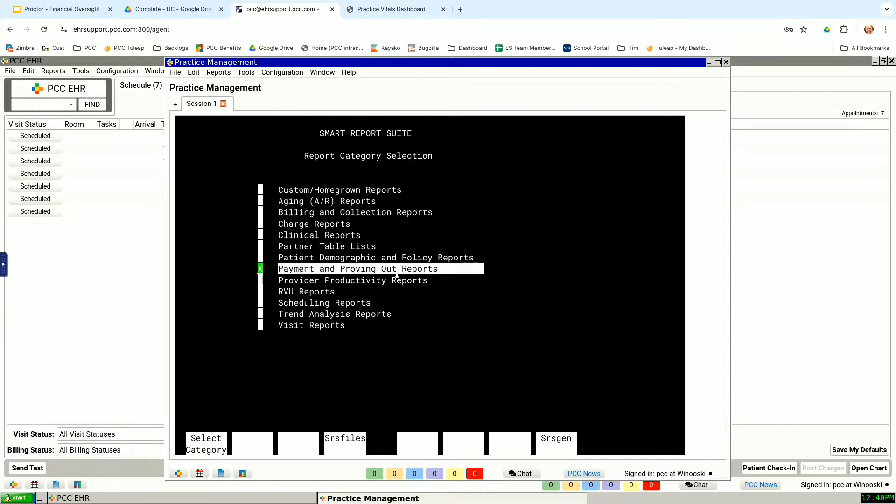
key(Return)
Step: Select the Daysheet Totals by Posting Month (Wide Style) report
key(Down)
key(Down)
key(Down)
key(Down)
key(Down)
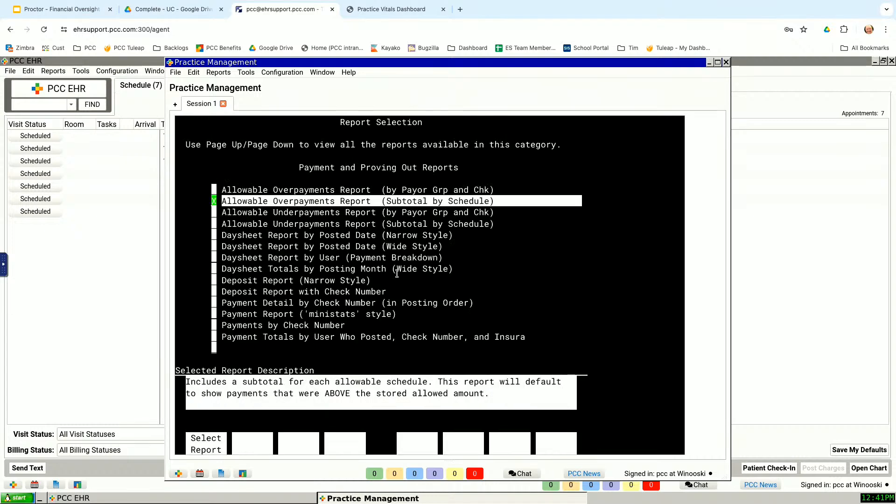
key(Down)
key(Down)
key(Up)
key(Up)
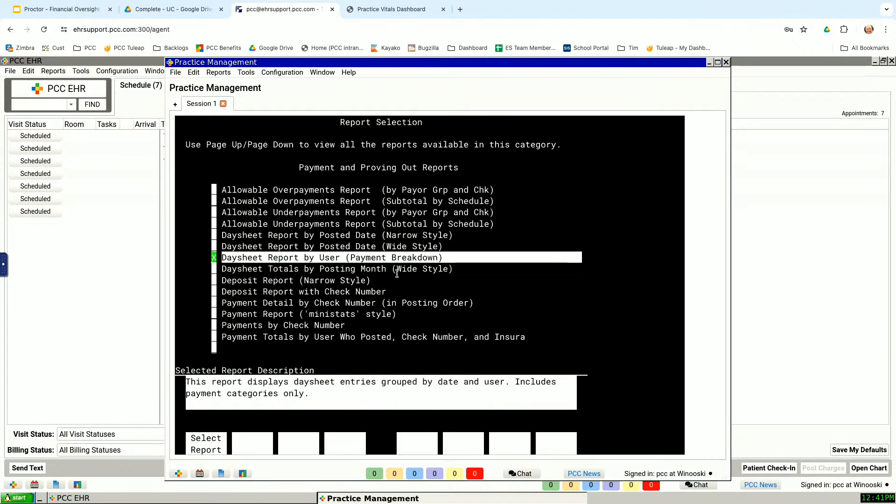
key(Down)
key(Down)
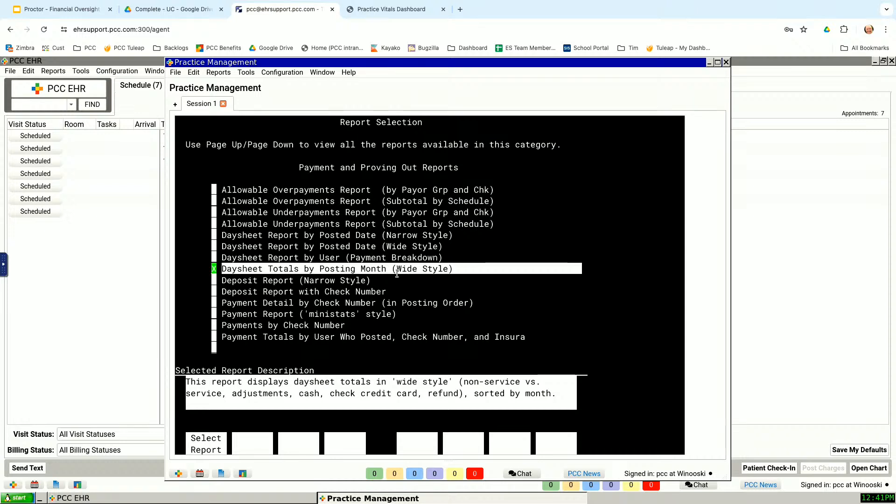
key(Return)
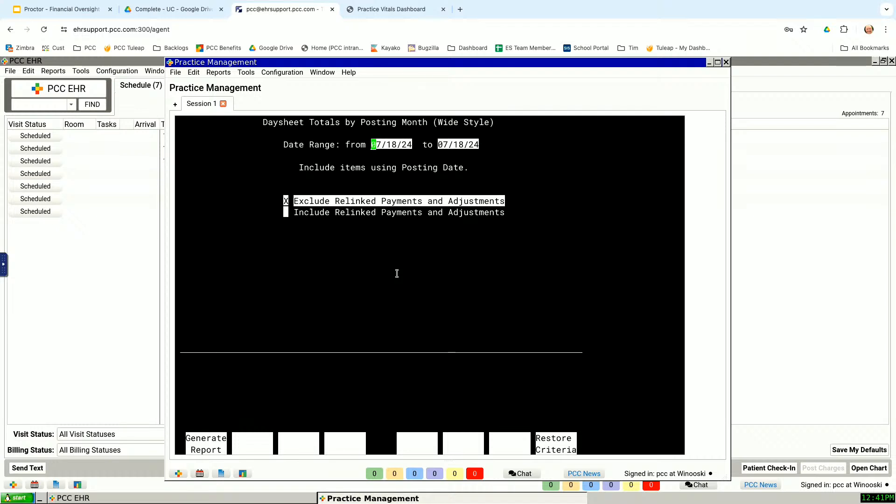
Step: Set the start of the report's posting date range to 05/01/24 and keep the default end date
text(05)
text(/)
text(01)
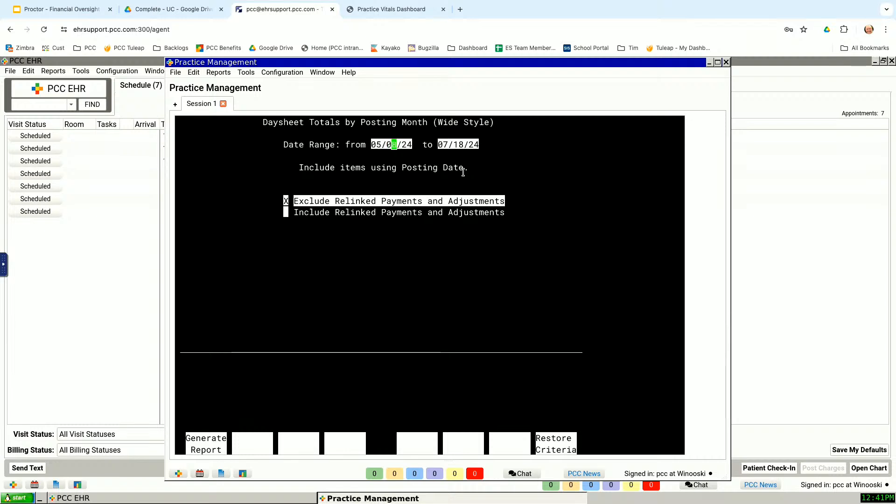
key(Return)
key(Return)
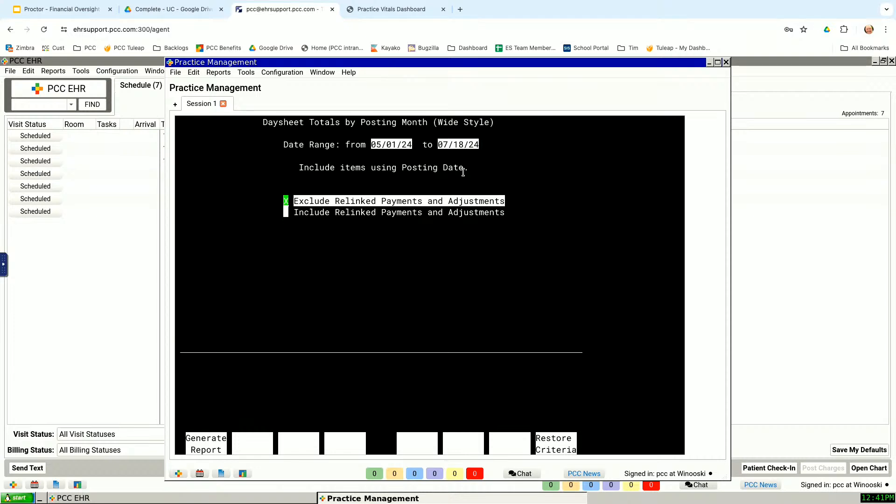
Step: Choose to include relinked payments and adjustments, and continue to the description of restriction criteria
key(Down)
key(space)
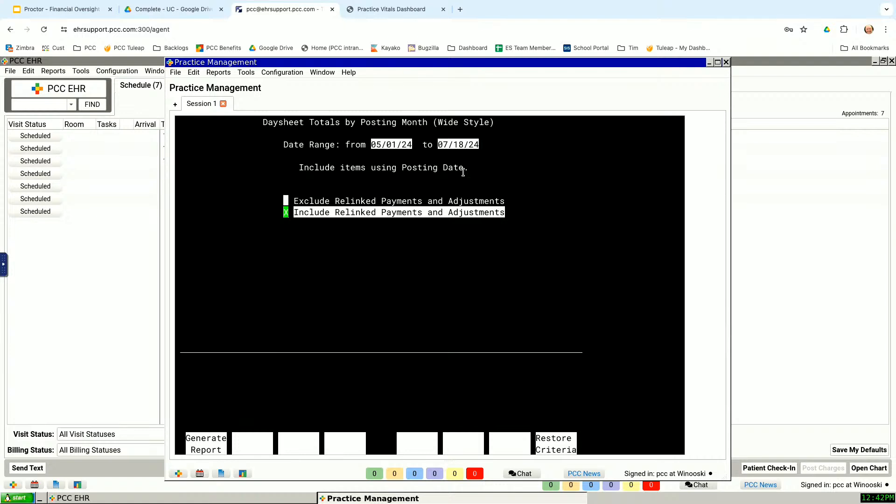
key(Return)
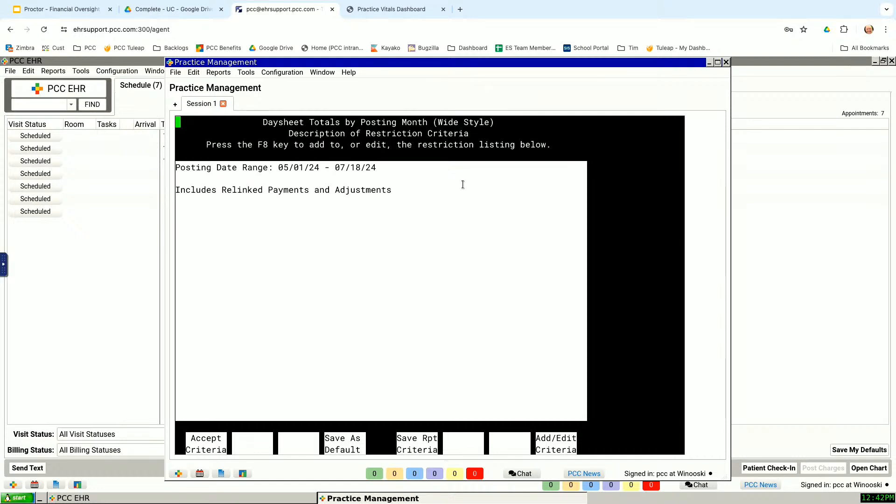
Step: Open the report's restriction criteria for editing and list all available criteria
click(564, 450)
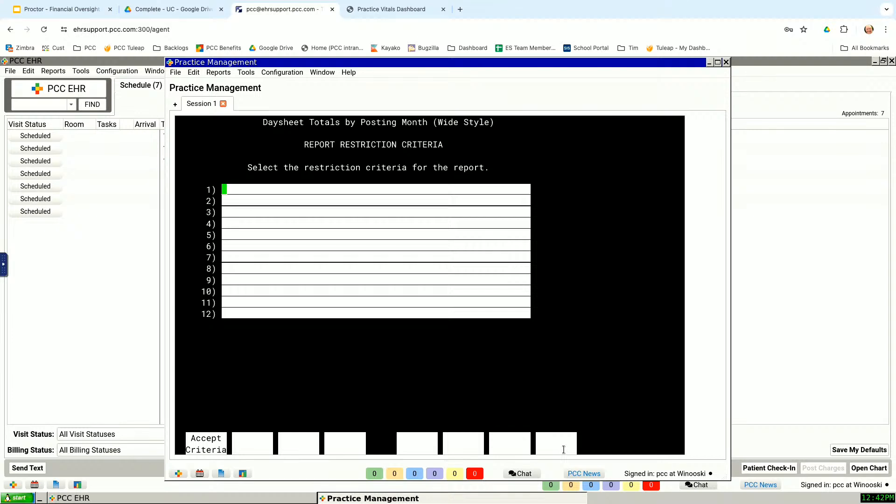
text(*)
key(Return)
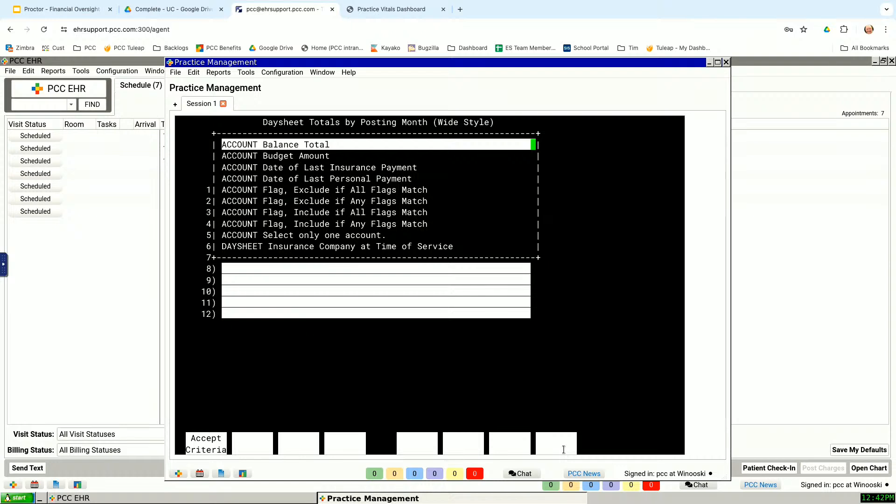
key(Escape)
Step: Search the restriction criteria for *date* and add Transaction Date as the first criterion
text(*da)
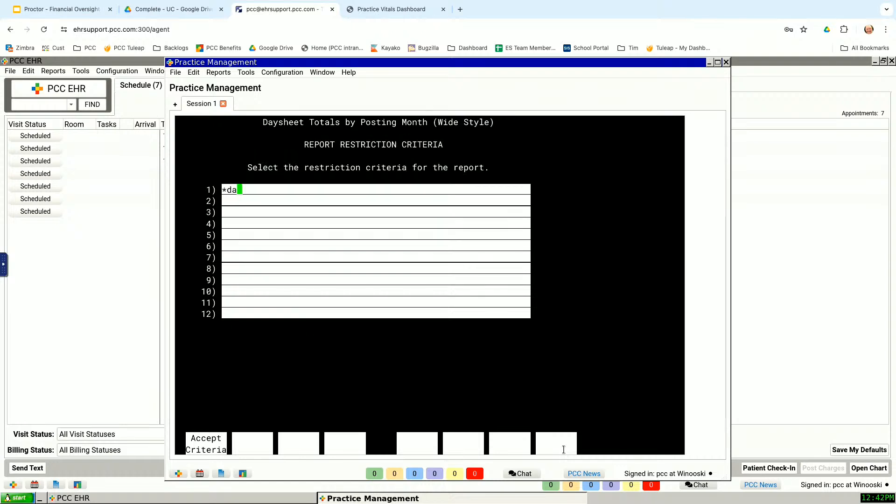
text(te*)
key(Return)
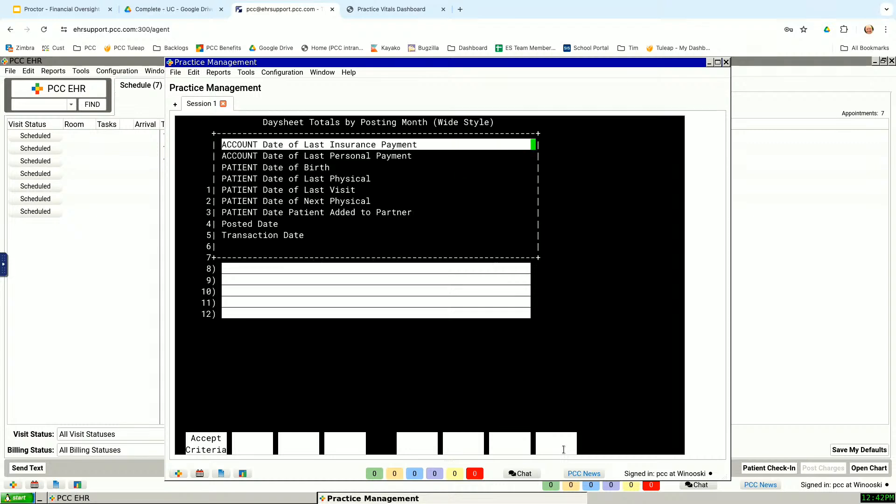
key(Down)
key(Down)
key(Down)
key(Down)
key(Down)
key(Down)
key(Down)
key(Down)
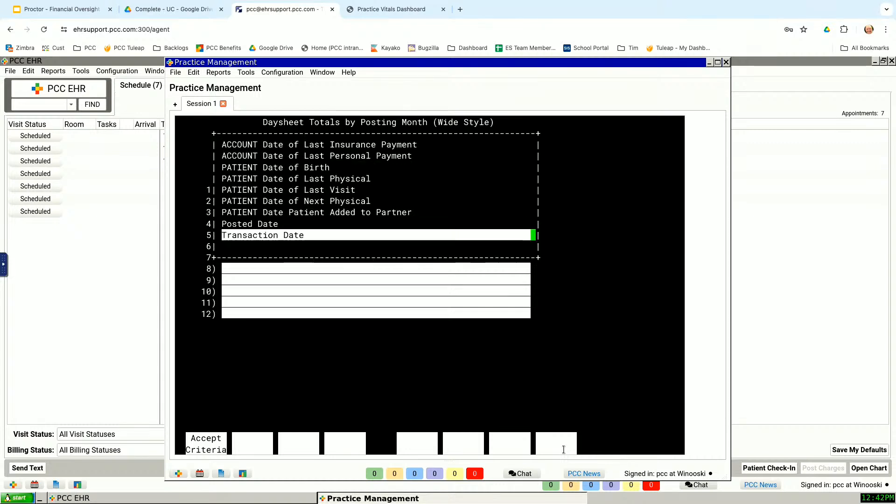
key(Return)
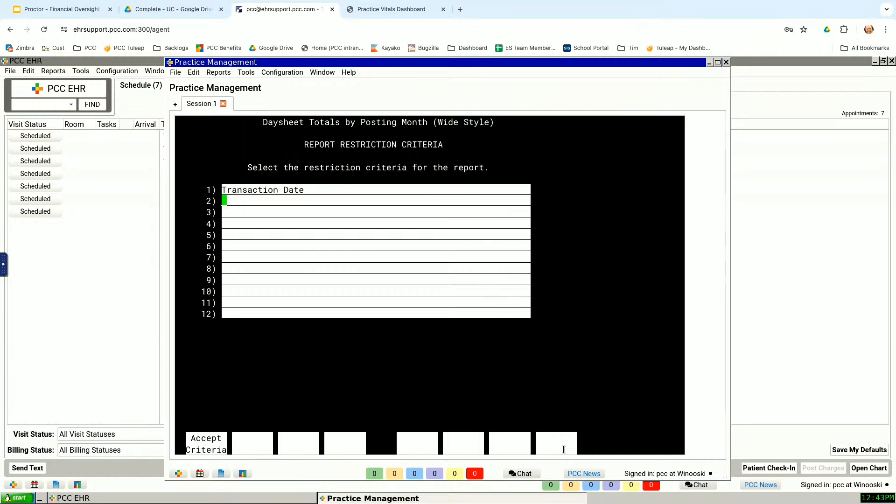
Step: Set the transaction date range to 05/01/24 through 05/31/24 and generate the report to view on screen
key(Return)
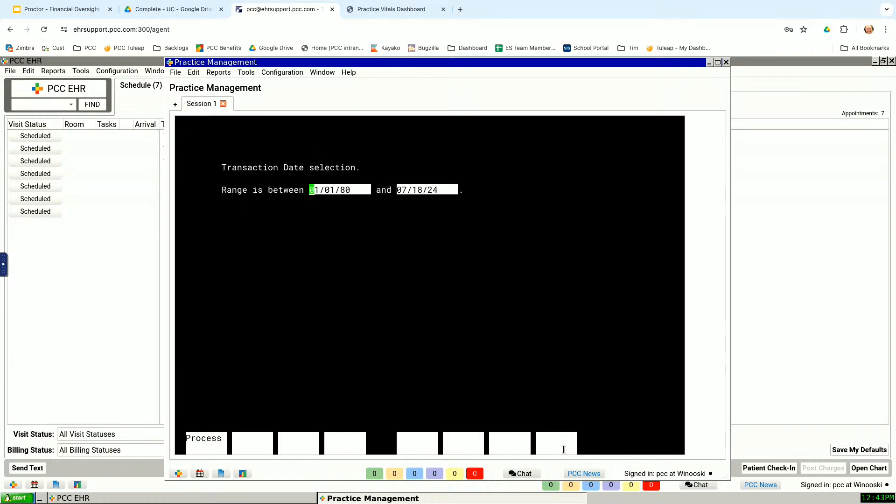
text(05/01/)
text(24)
key(Return)
text(05/31/)
key(Return)
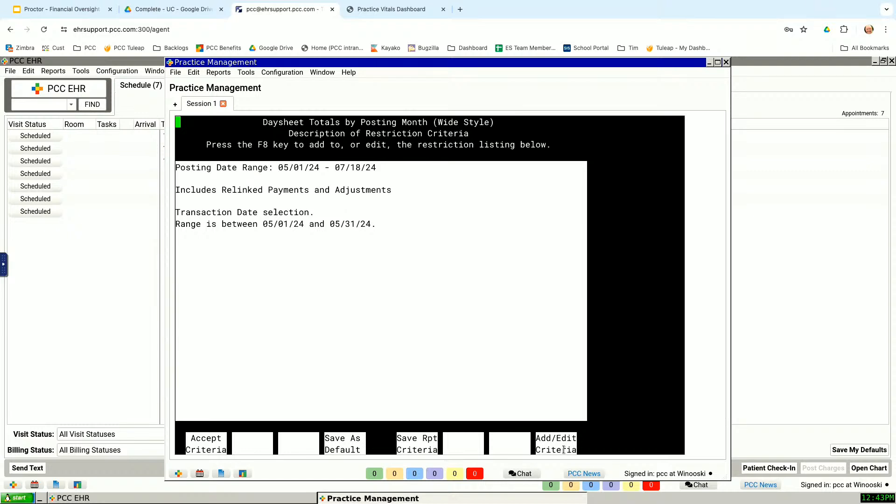
key(F1)
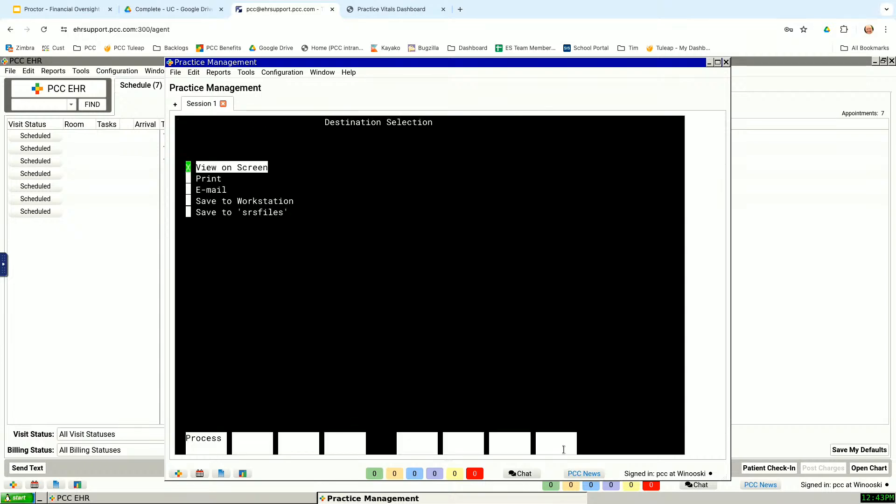
key(F1)
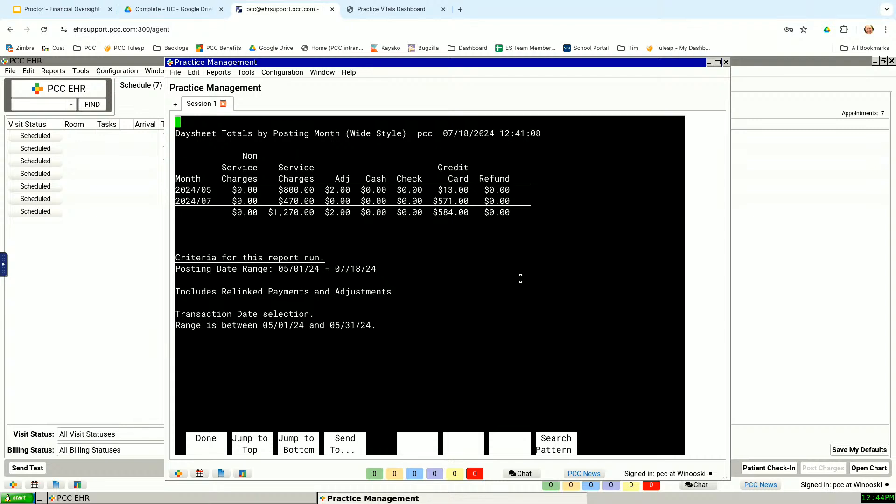
Step: Switch to the Proctor - Financial Oversight Reporting presentation in Google Slides and start the slideshow from slide 31
click(84, 11)
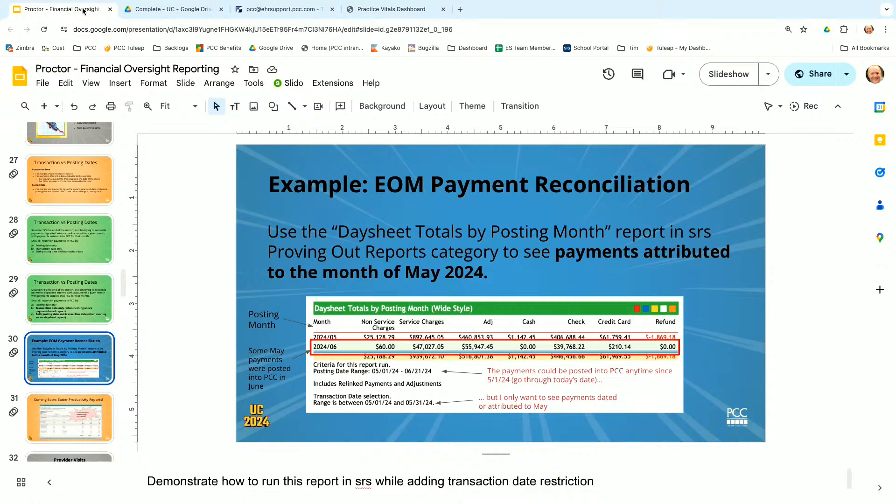
key(Down)
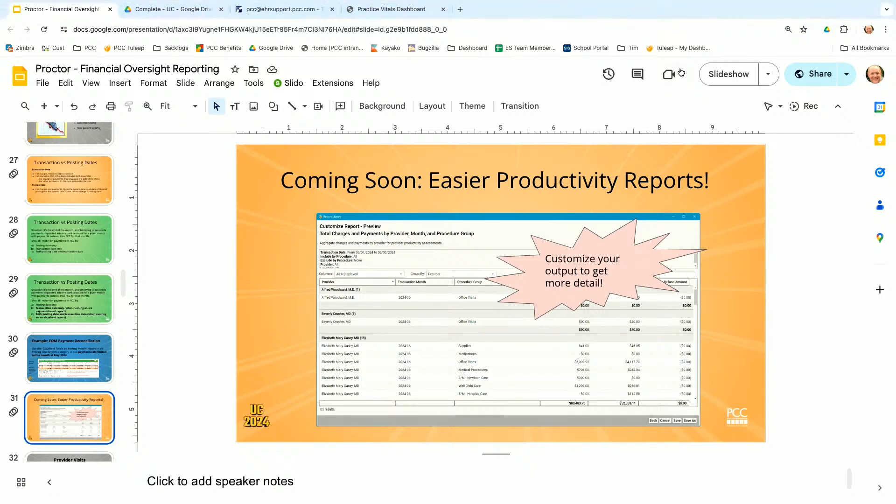
click(722, 77)
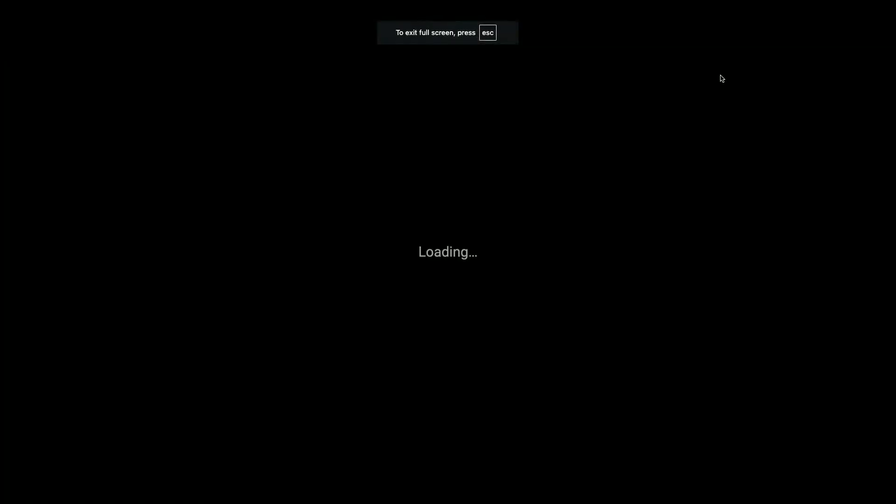
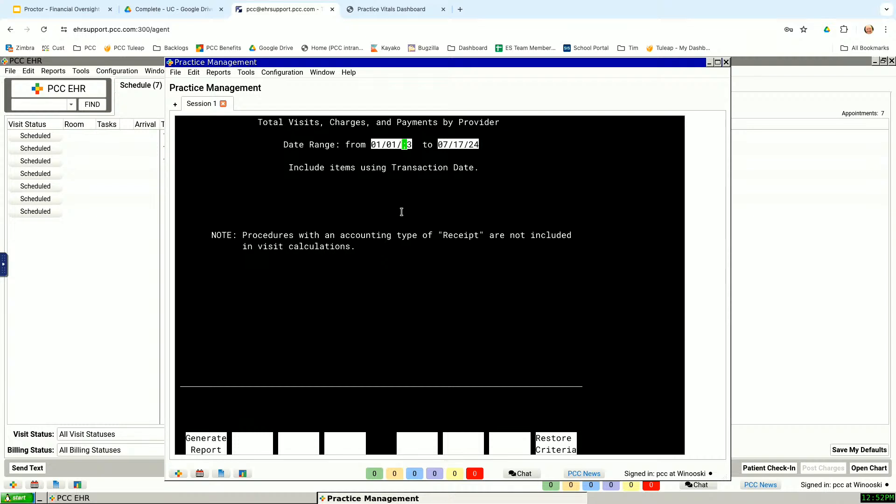
Step: Set the report's date range to 01/01/24 through 06/30/24 and continue to its restriction criteria
text(24)
text(06/30/)
text(24)
key(F1)
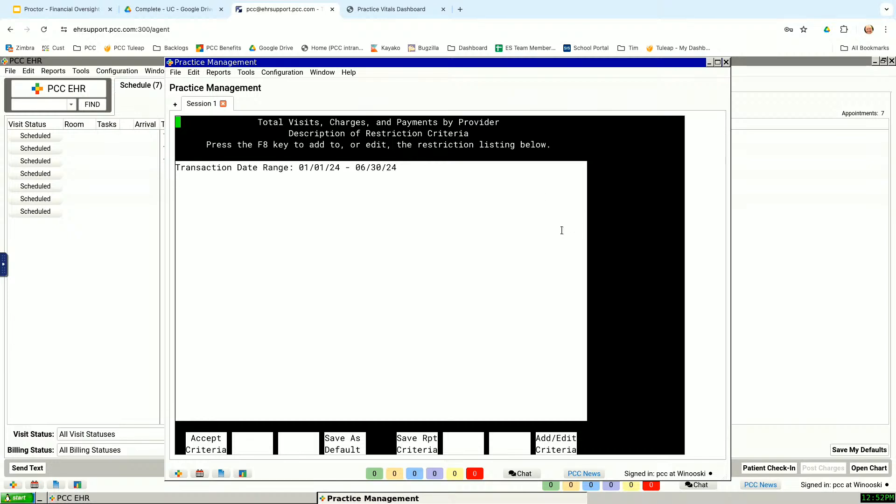
Step: Open the restriction criteria for editing, list all available criteria with *, and browse to the VISIT entries
click(563, 442)
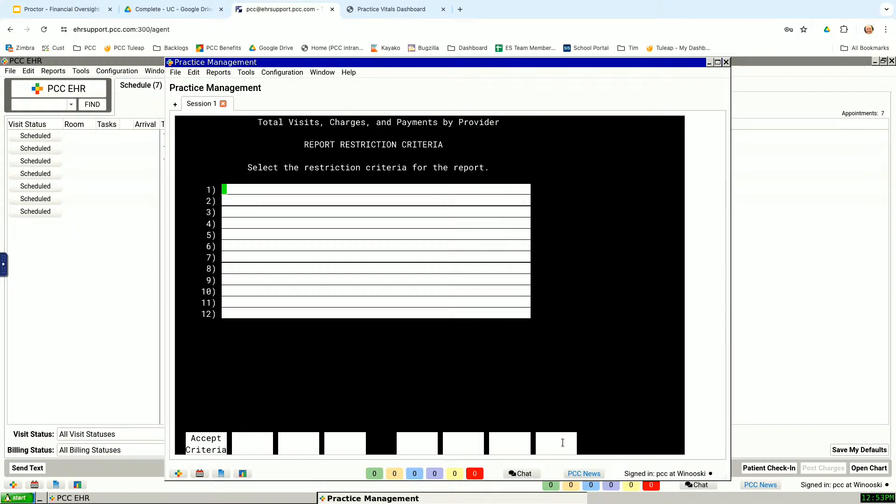
text(*)
key(Return)
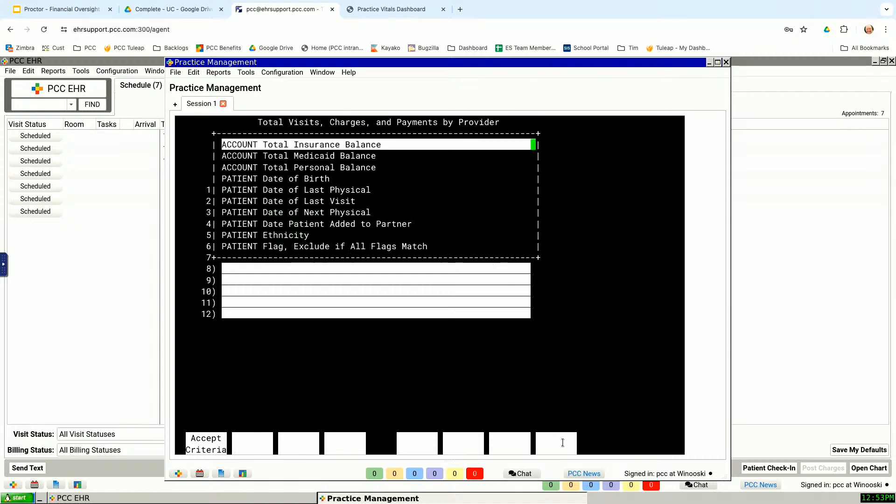
key(Page_Down)
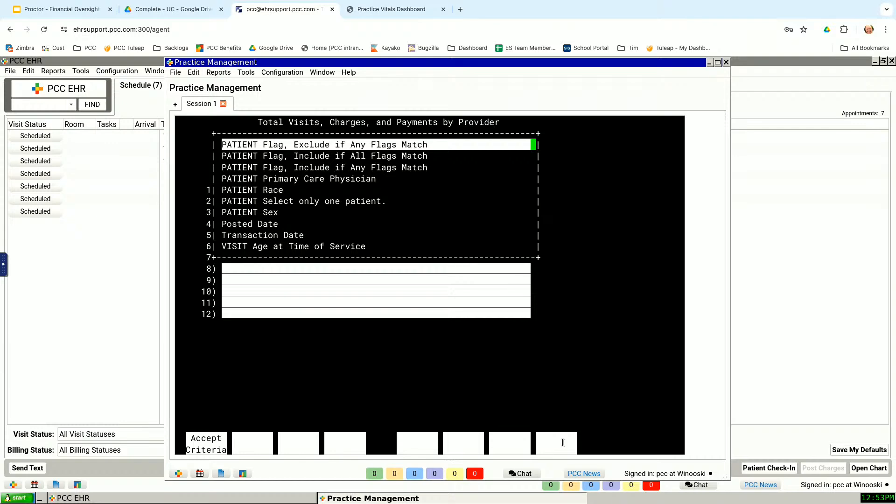
key(Page_Down)
key(Down)
key(Down)
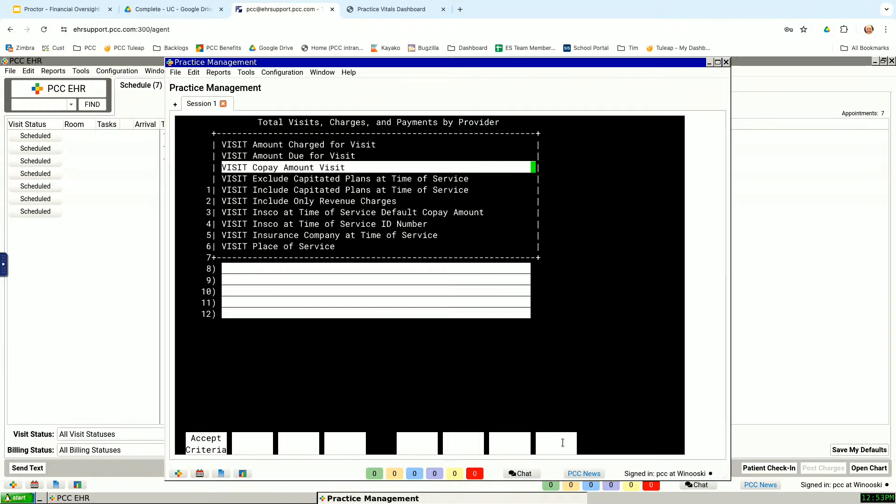
key(Down)
key(Down)
key(Down)
key(Down)
key(ctrl+Tab)
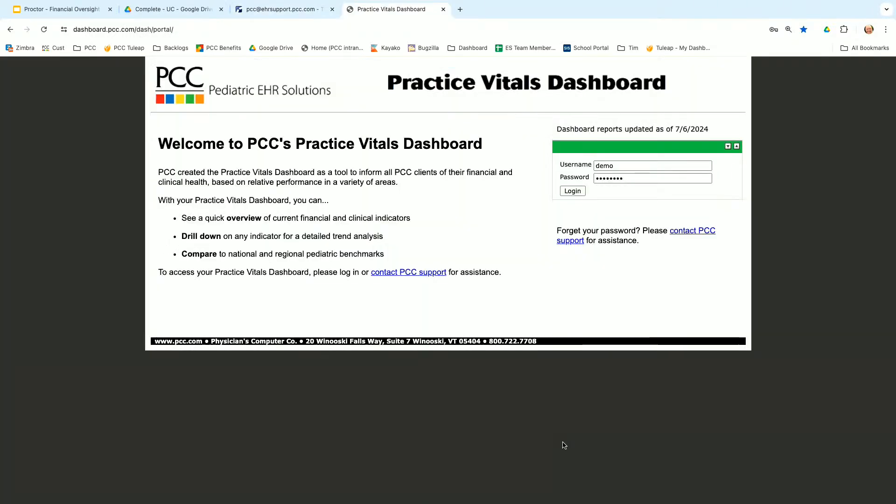
key(ctrl+Tab)
key(ctrl+Tab)
key(ctrl+Tab)
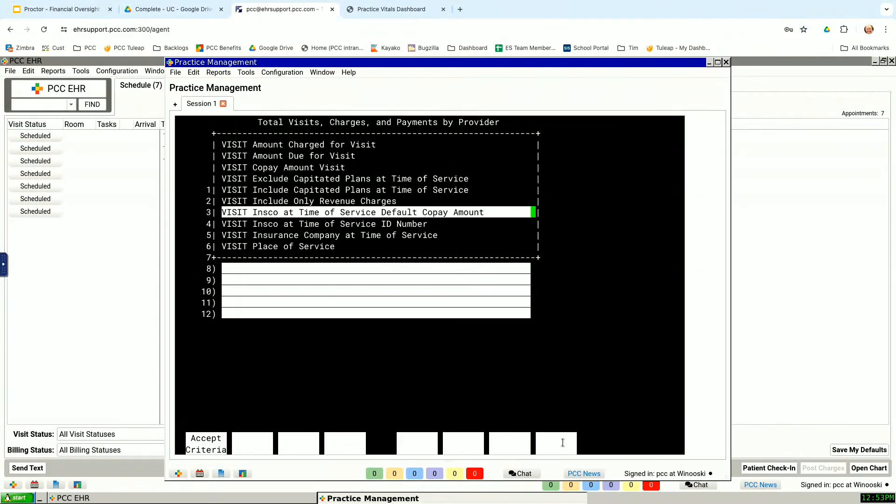
Step: Add VISIT Include Only Revenue Charges from the criteria list as the first restriction criterion
key(Page_Down)
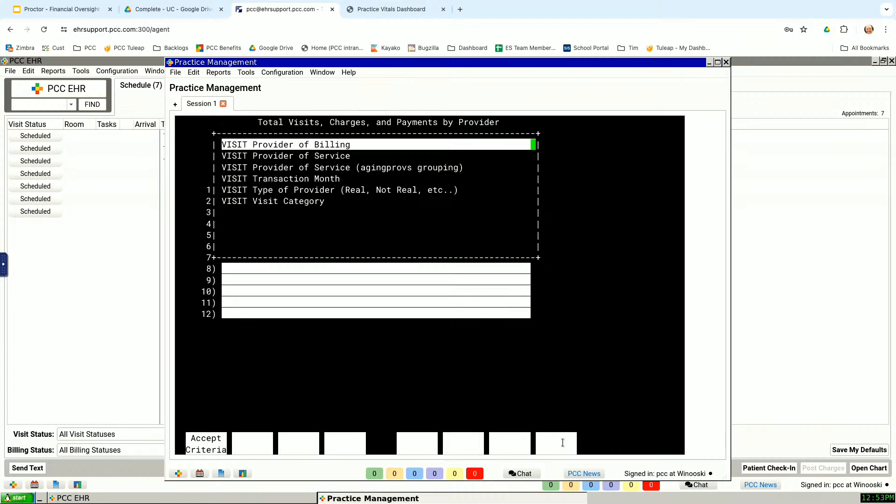
key(Up)
key(Up)
key(Up)
key(Up)
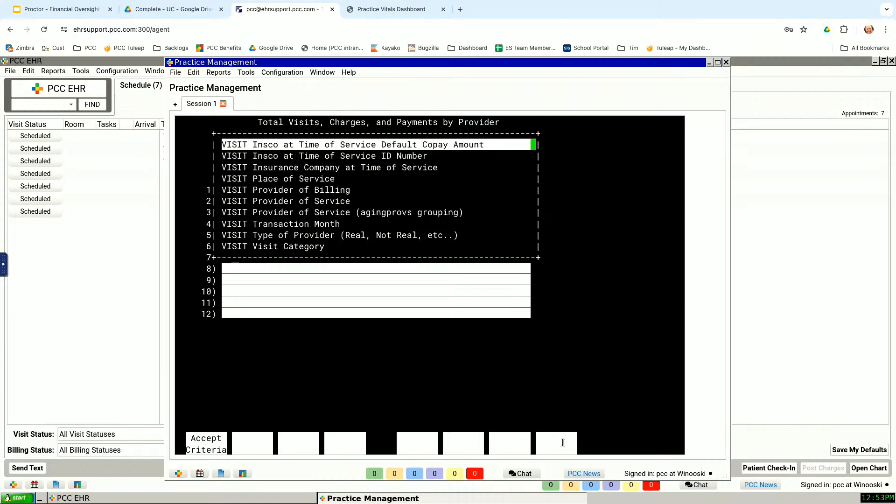
key(Up)
key(Up)
key(Up)
key(Up)
key(Up)
key(Up)
key(Up)
key(Up)
key(Up)
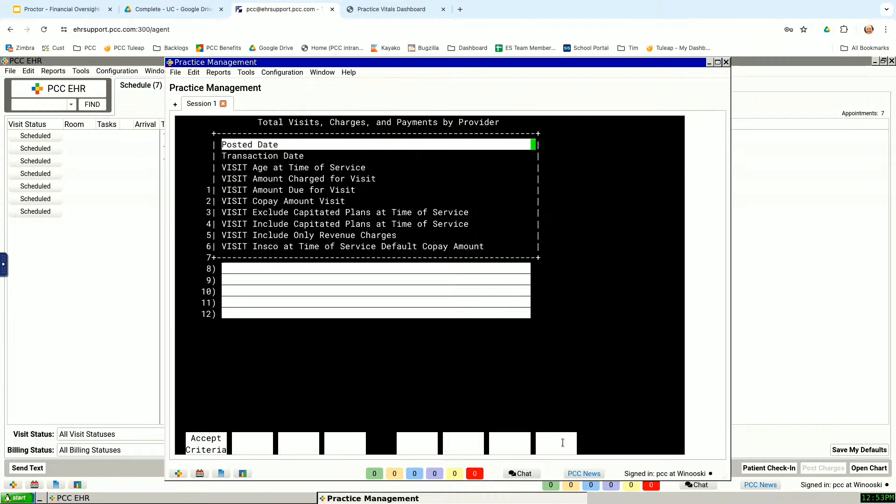
key(Down)
key(Down)
key(Down)
key(Down)
key(Down)
key(Down)
key(Down)
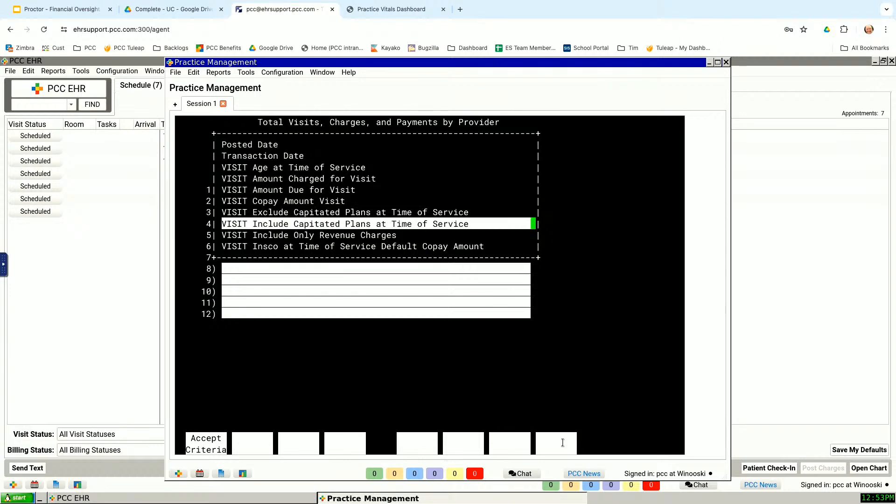
key(Down)
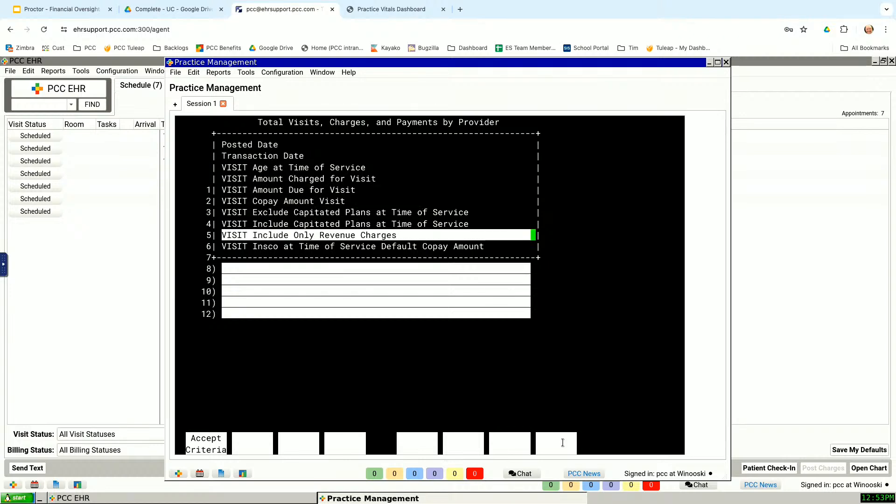
key(Return)
Step: Search for *rev* on the second criterion line to add the revenue criterion, and clear the duplicate entry
text(*rev)
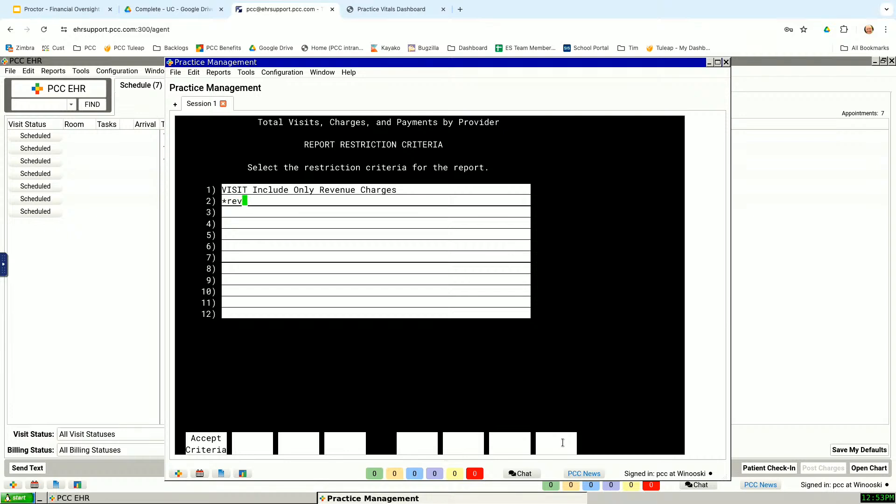
text(*)
key(Return)
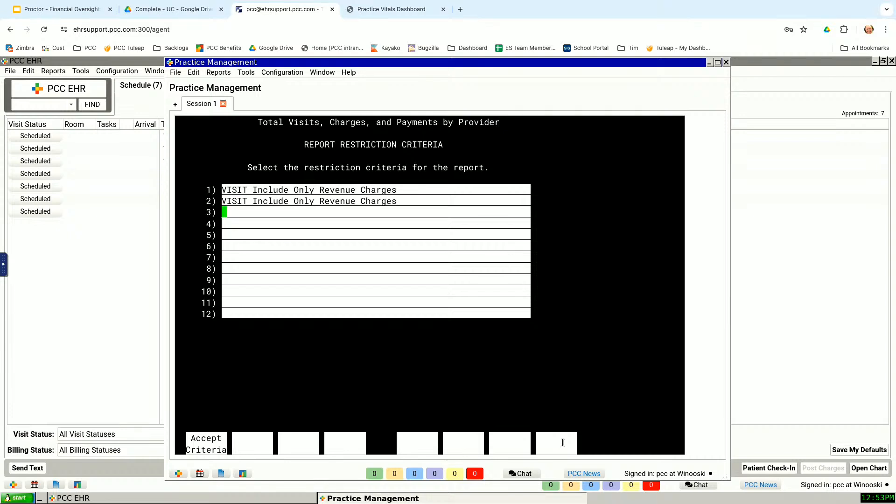
key(Up)
key(Delete)
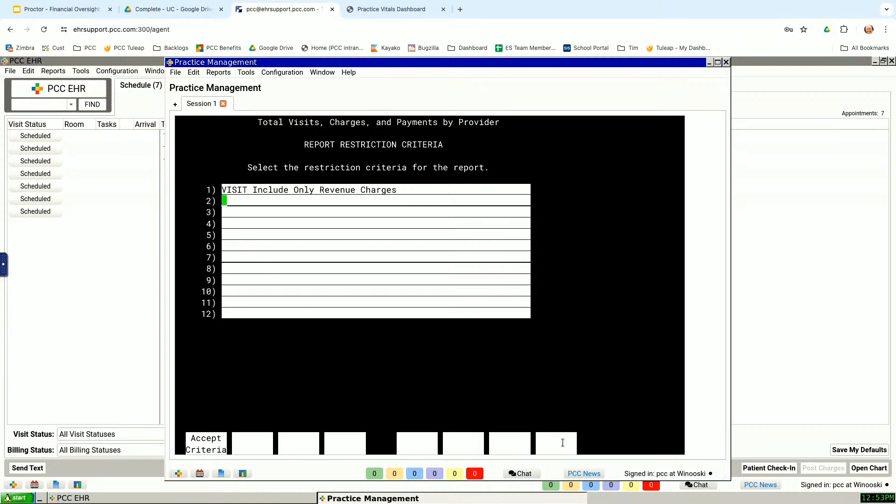
Step: Accept the criteria, generate the report to view on screen, examine its remaining columns, and return to the date range page
key(Return)
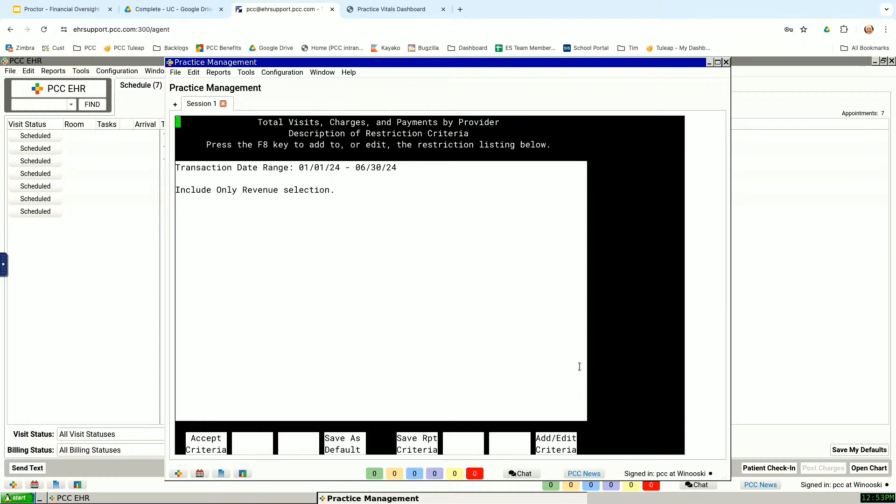
key(F1)
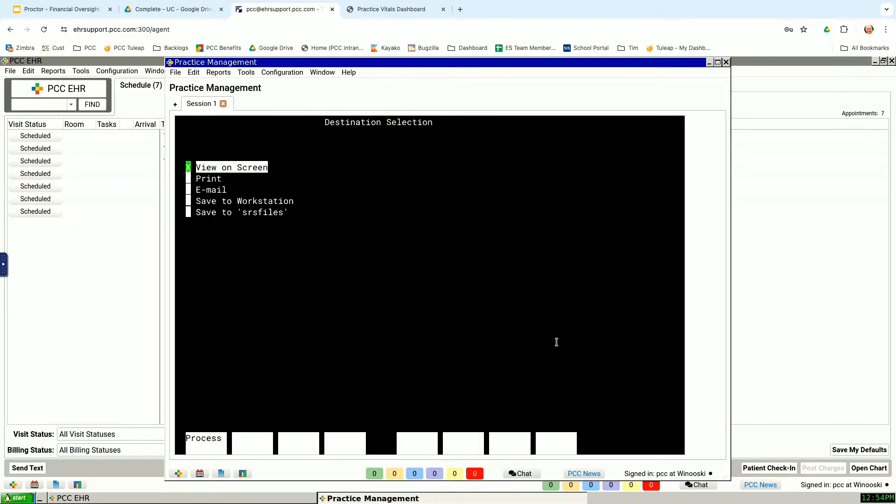
key(F1)
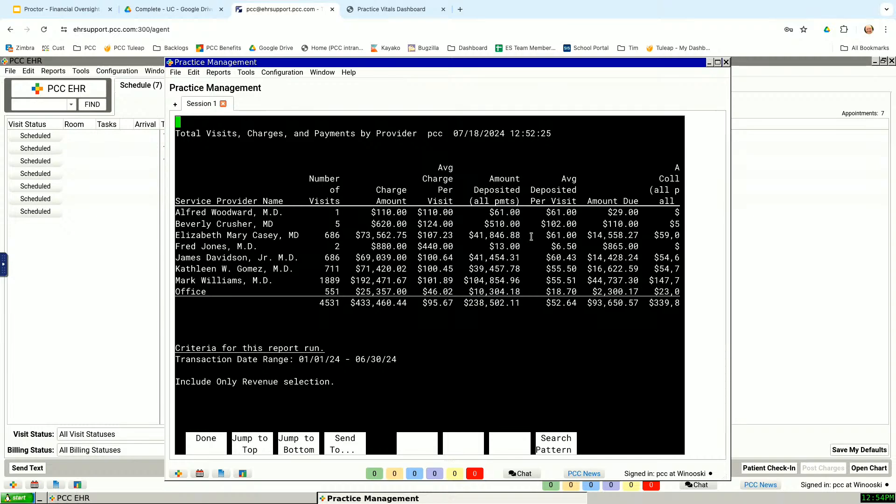
key(Right)
key(Right)
key(F4)
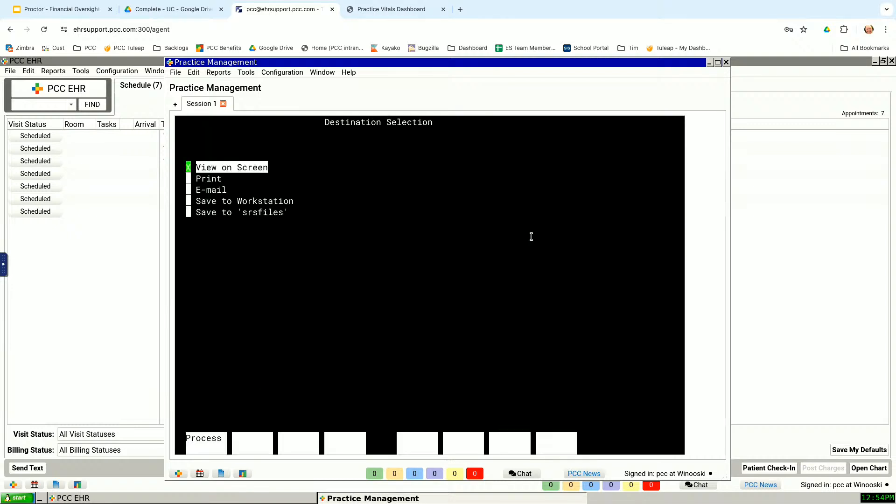
key(F12)
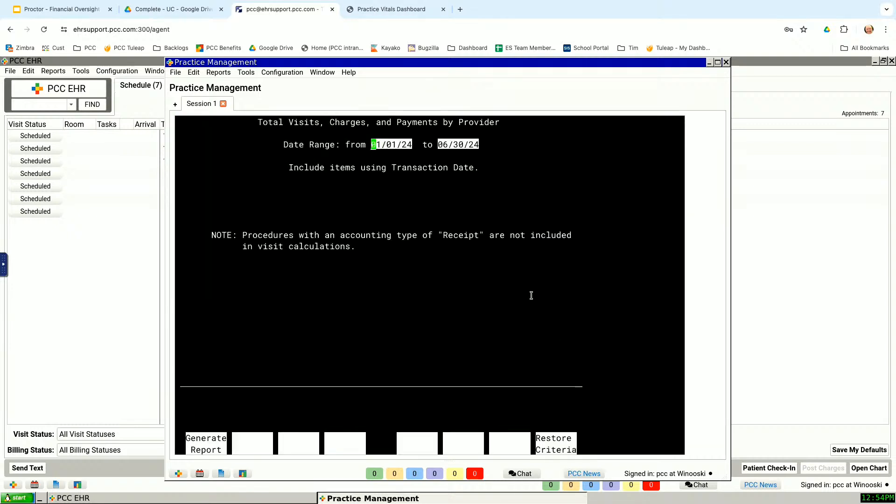
Step: Reopen the restriction criteria description and save the current criteria as the report's default
key(F1)
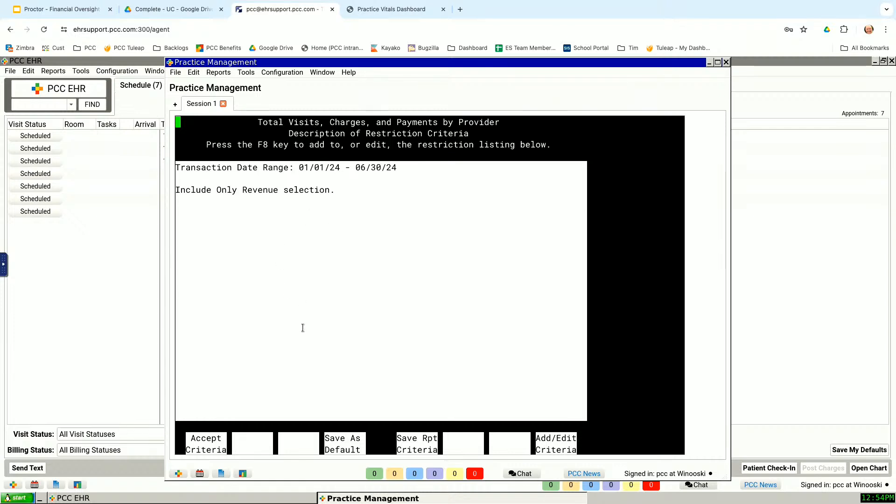
click(354, 445)
key(Return)
Step: Save the report criteria with the description "Includes only real/revenue visits"
click(430, 436)
text(I)
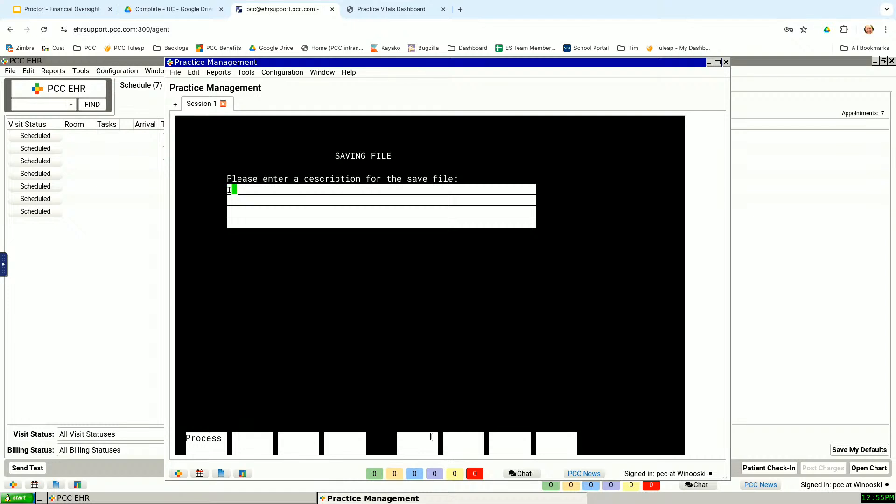
text(ncludes)
text(revenue)
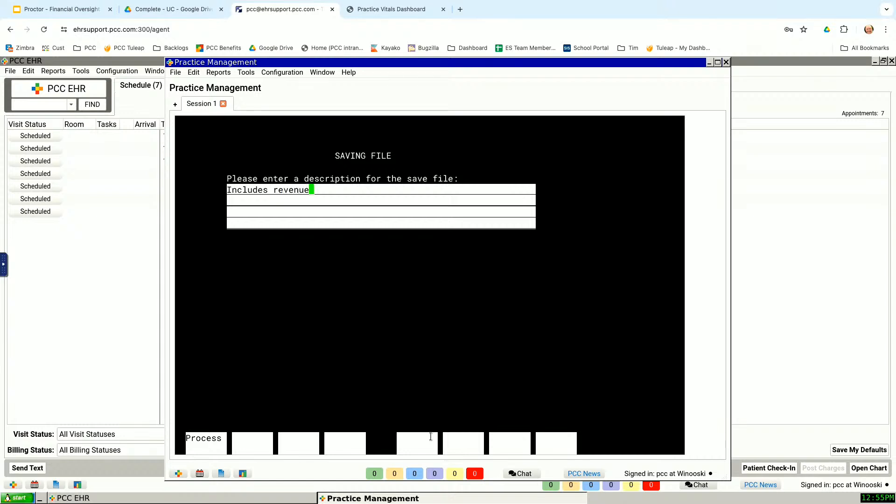
key(Left)
key(Left)
key(Left)
key(Left)
key(Left)
key(Left)
key(Left)
key(Left)
text(only real/revenue visit)
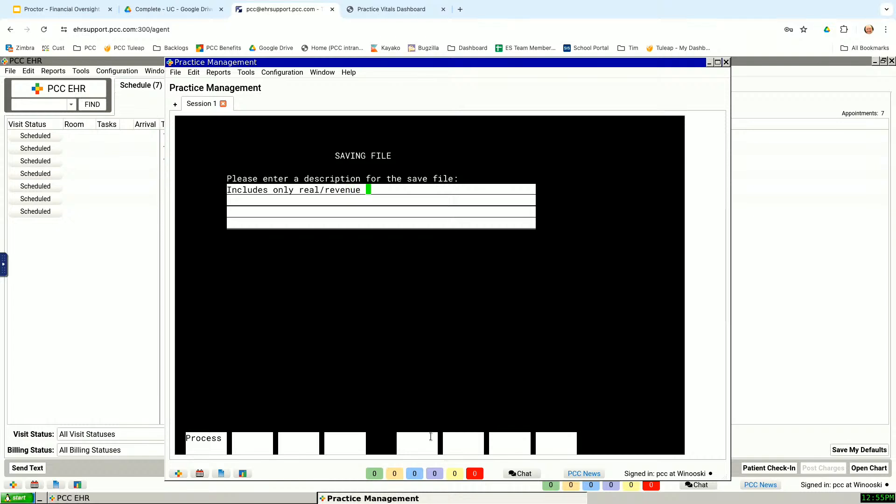
key(Return)
key(Return)
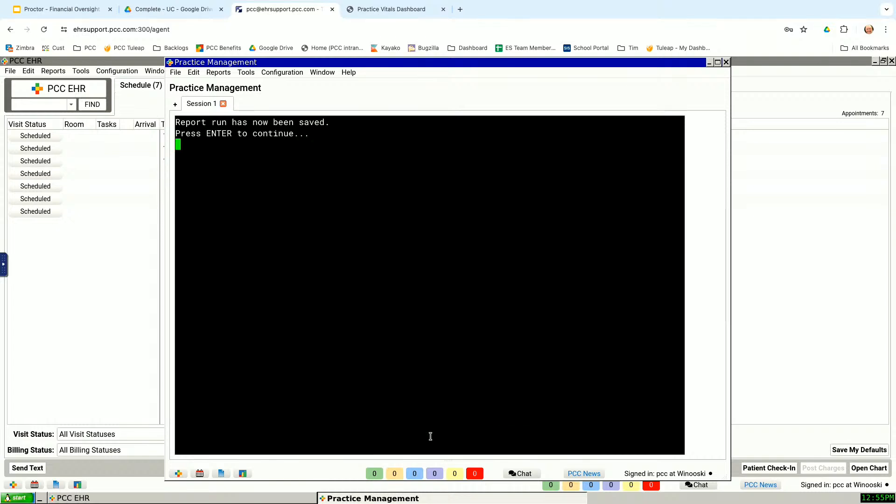
key(Return)
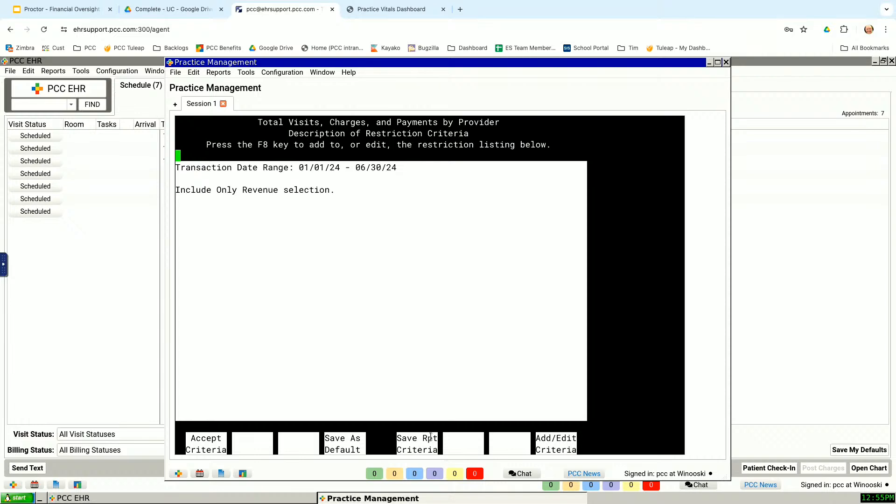
Step: Return to the date range page and restore the saved "Includes only real/revenue visits" criteria
key(F12)
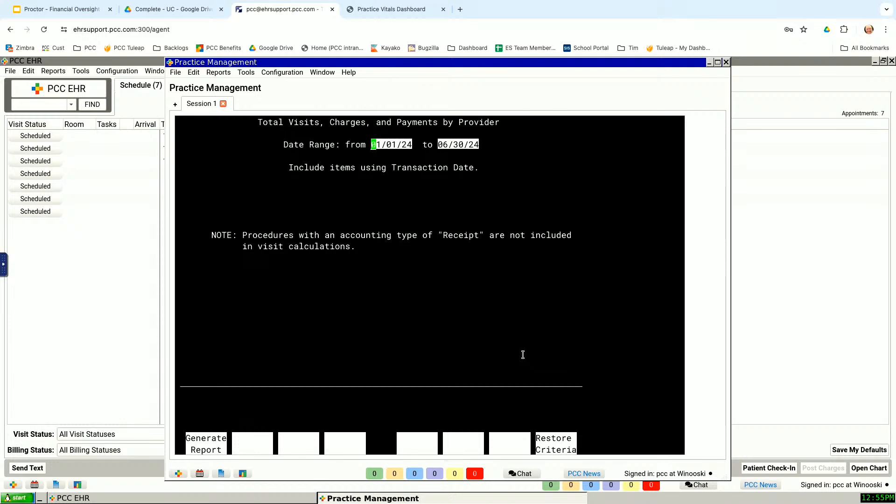
key(F8)
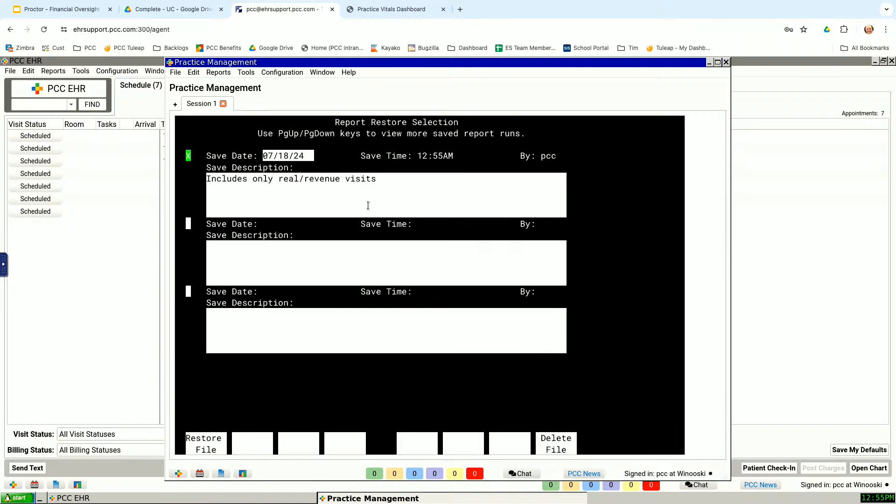
key(Down)
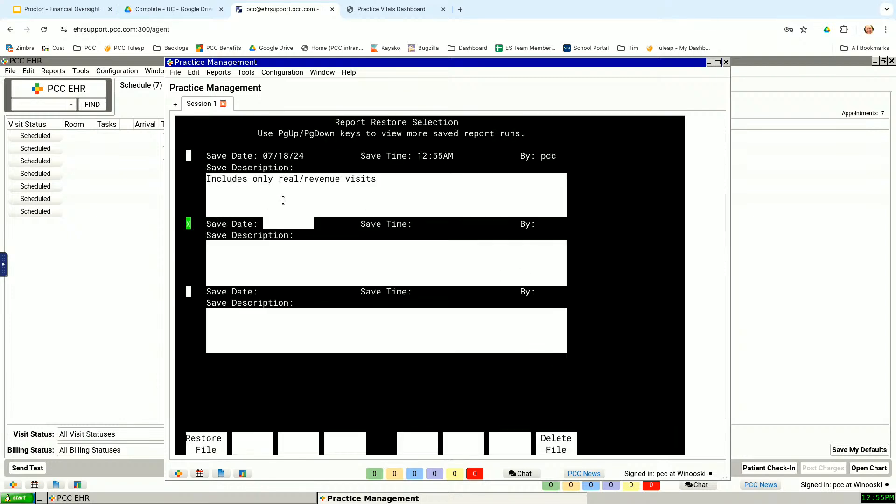
key(Down)
key(Up)
key(Up)
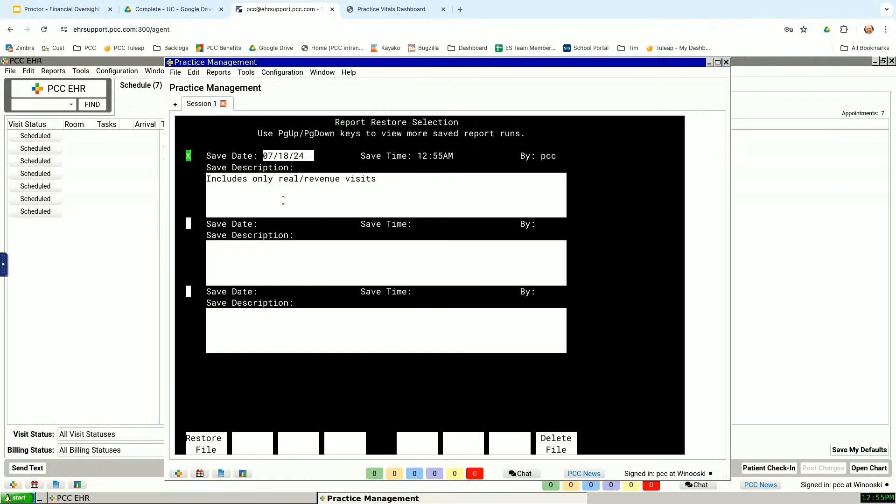
key(F1)
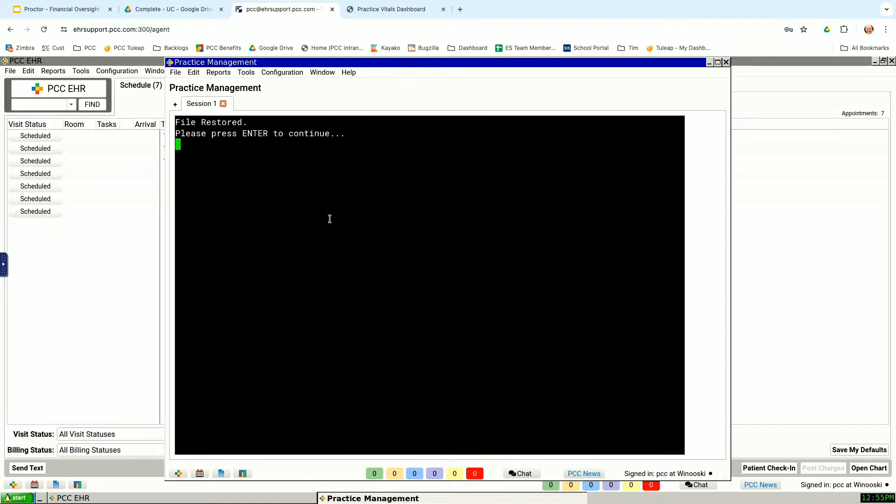
key(Return)
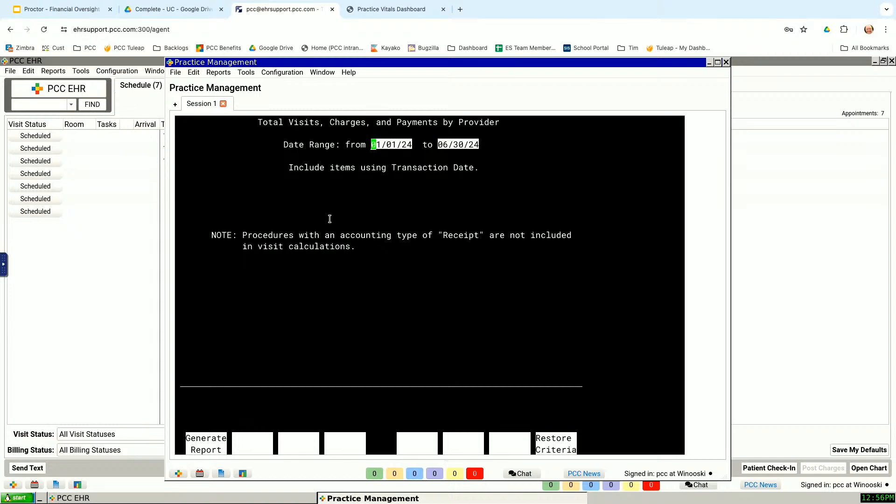
Step: Switch to the Google Slides presentation and check which productivity reports the demo slide lists
click(392, 9)
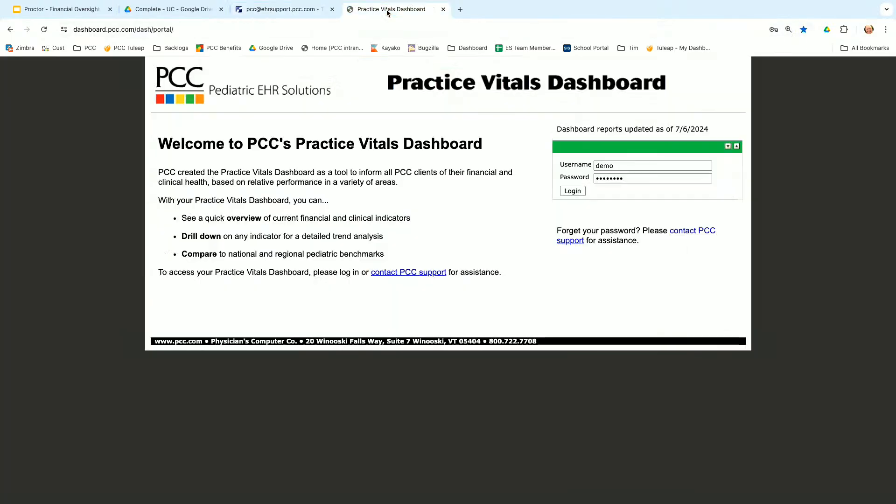
click(150, 11)
click(93, 13)
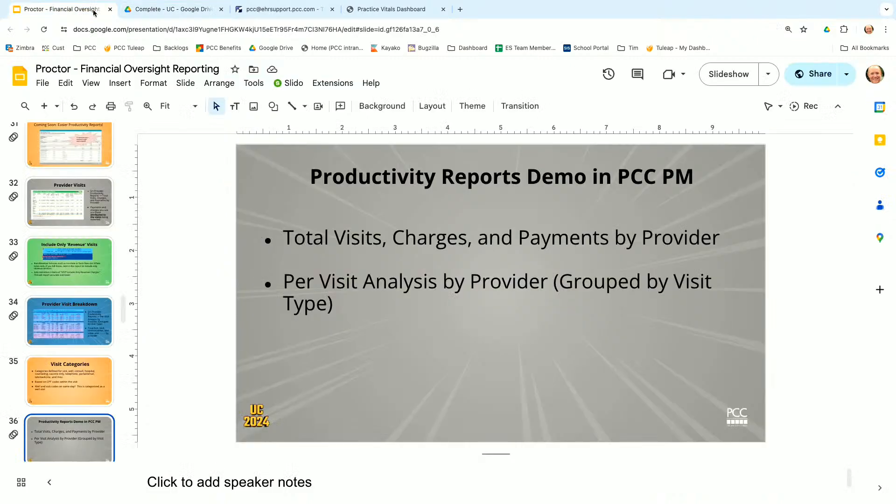
Step: Switch back to PCC Practice Management and open the Visit Reports category in the Smart Report Suite
click(268, 11)
key(F1)
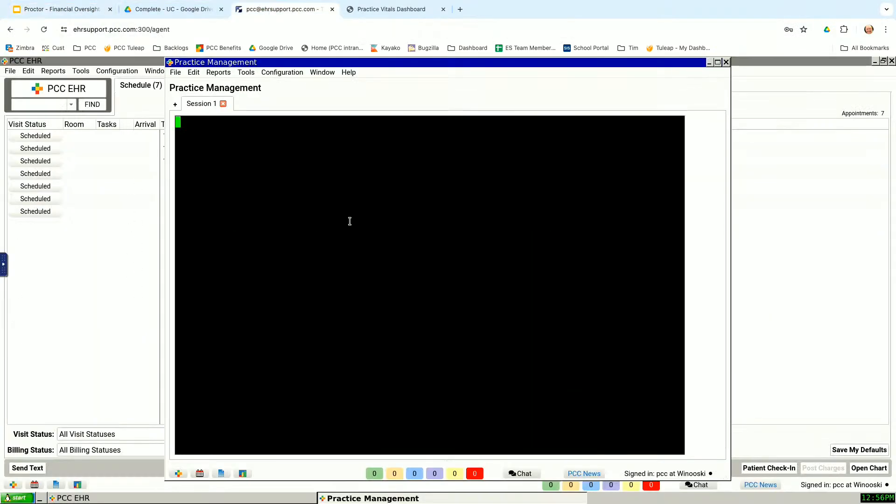
key(Down)
key(Down)
key(Down)
key(Down)
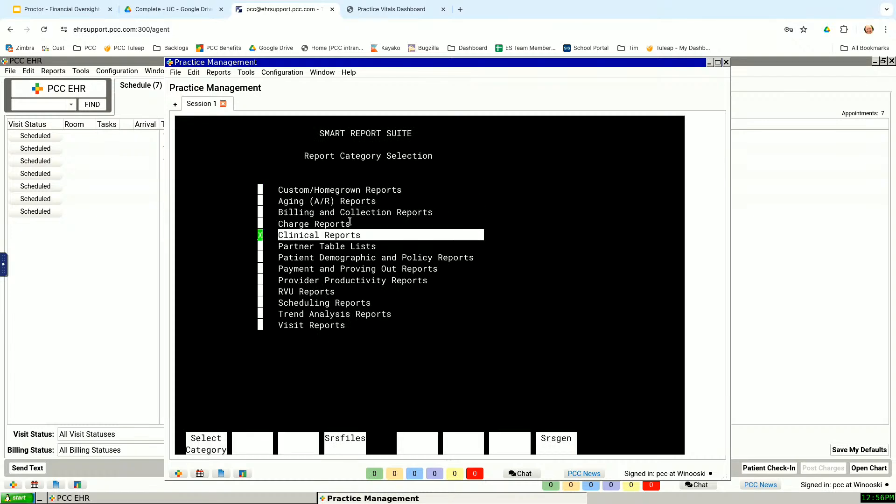
key(Down)
key(Down)
key(Down)
key(Down)
key(Down)
key(Down)
key(Down)
key(Down)
key(F1)
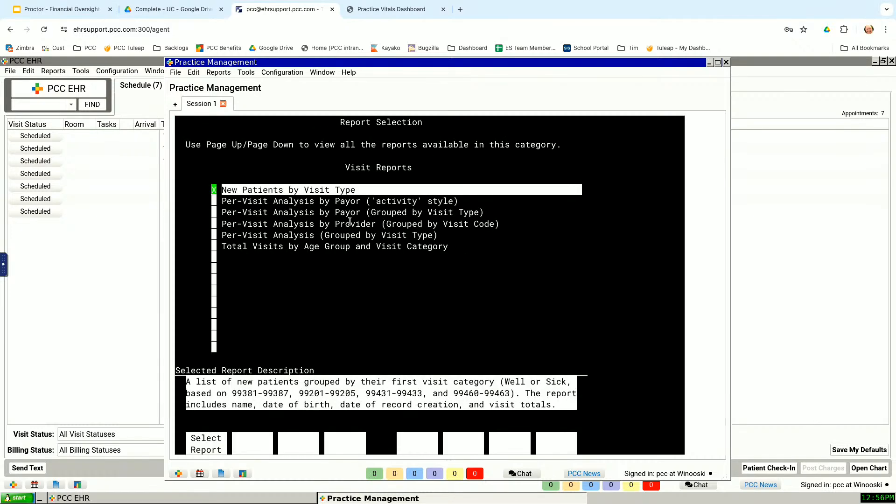
key(Down)
key(Down)
key(Down)
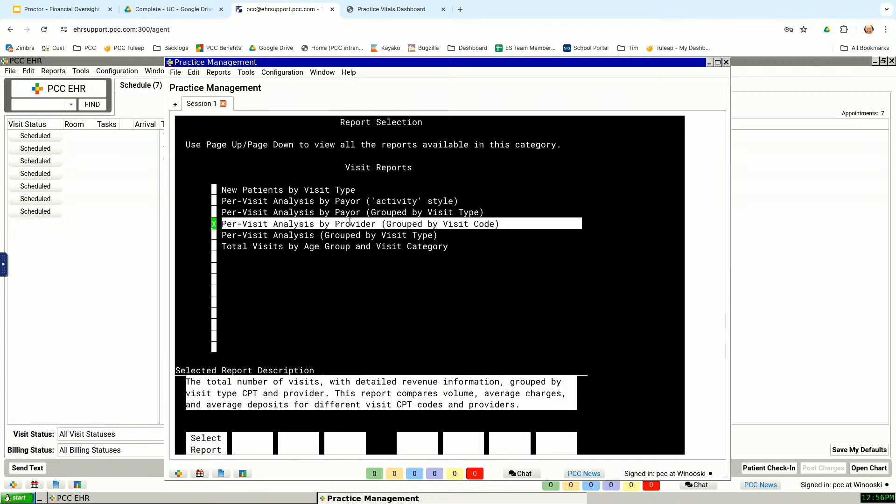
key(Up)
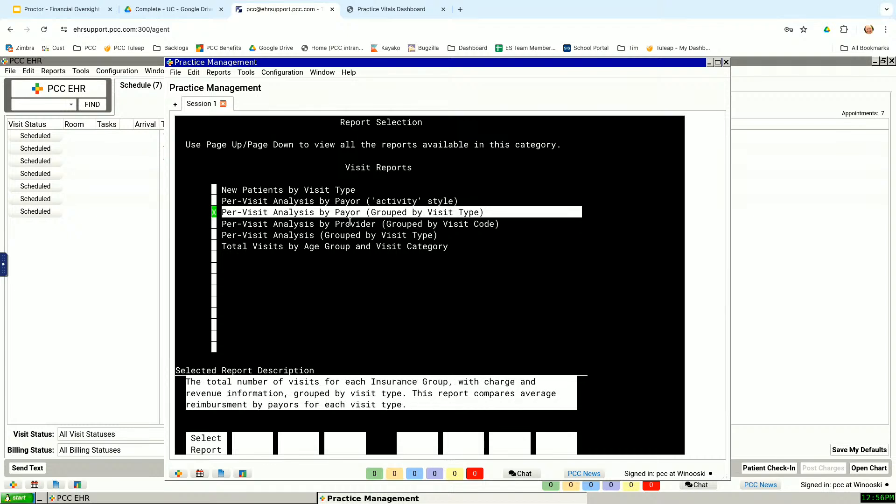
key(F1)
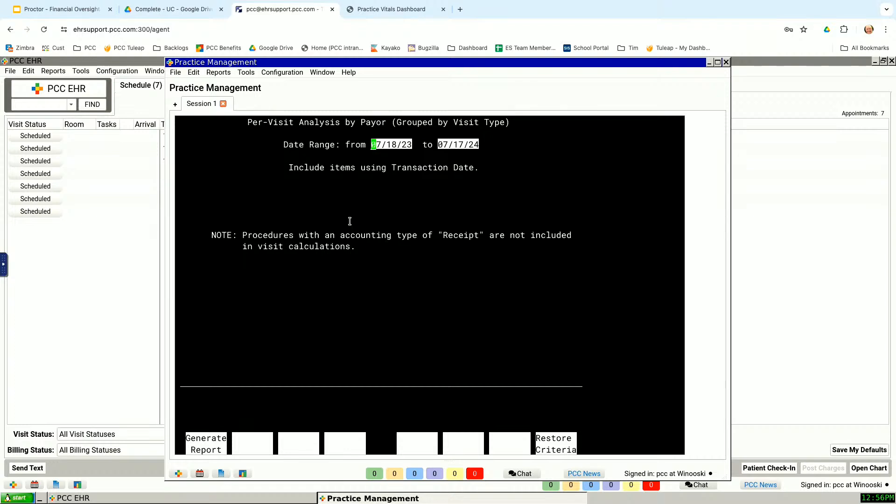
text(01/01/24  to 06/30/)
key(Return)
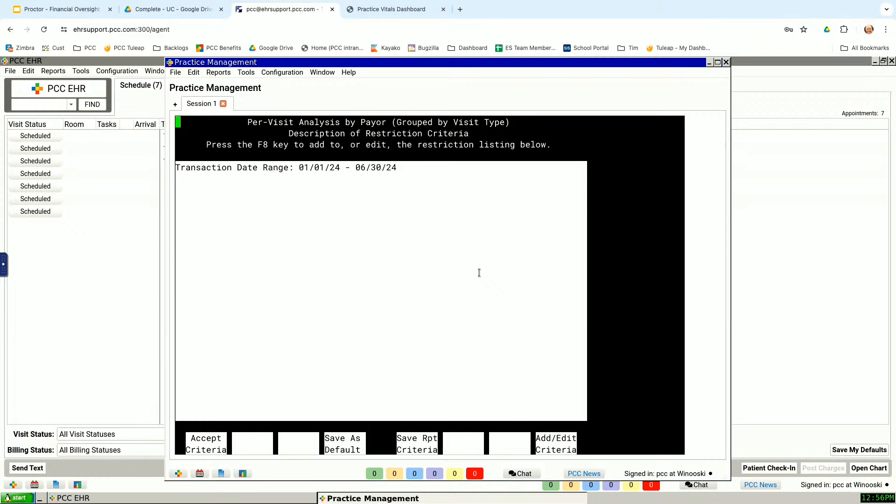
key(F1)
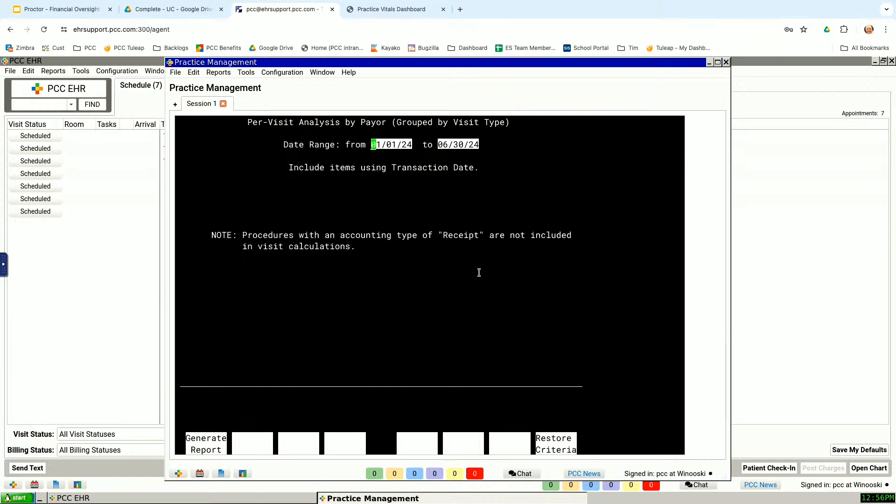
key(F12)
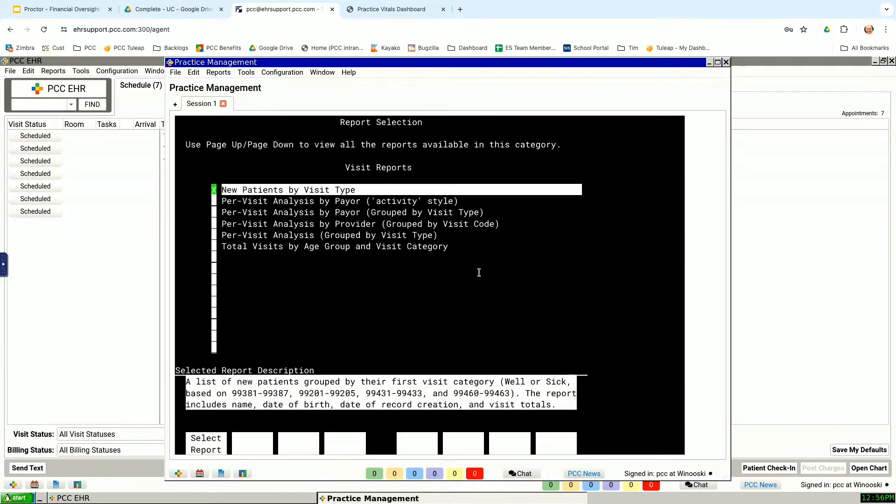
Step: Open the Per-Visit Analysis (Grouped by Visit Type) report from the visit reports
key(Down)
key(Down)
key(Down)
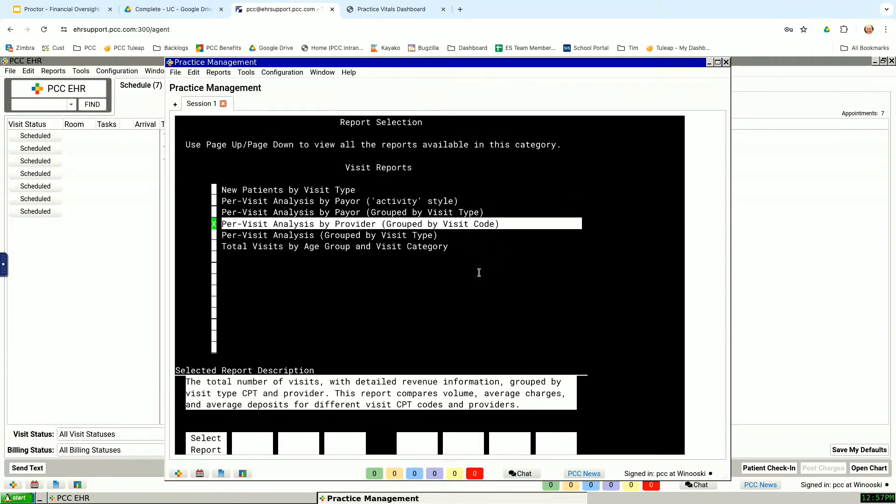
key(Down)
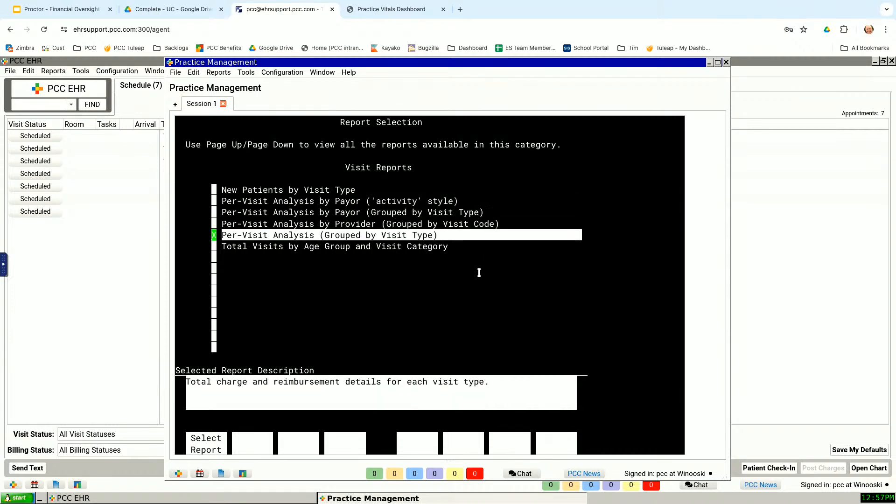
key(Return)
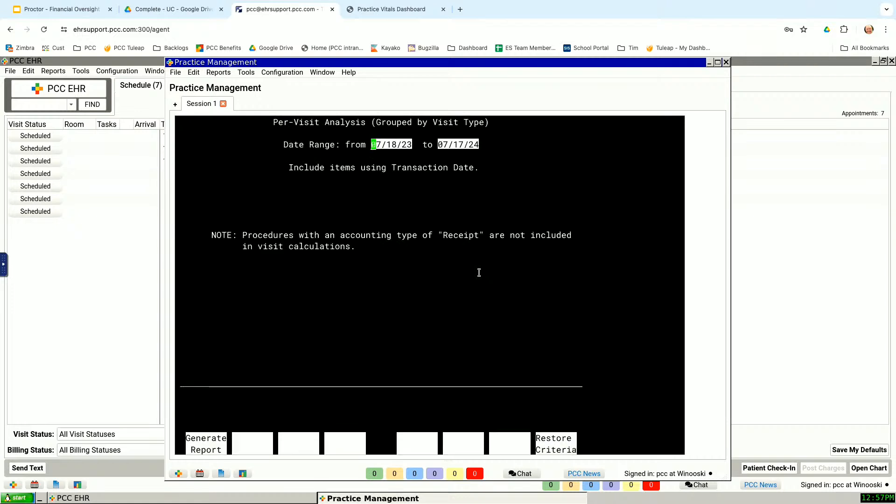
Step: Set the report's date range from 01/01/24 to 06/30/24 and proceed to the restriction criteria description
text(01/01/24)
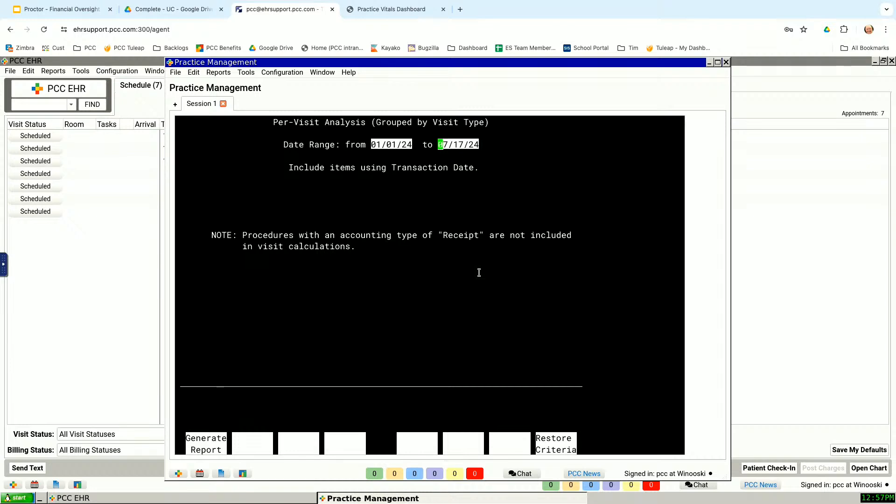
text(0630)
key(Return)
key(F1)
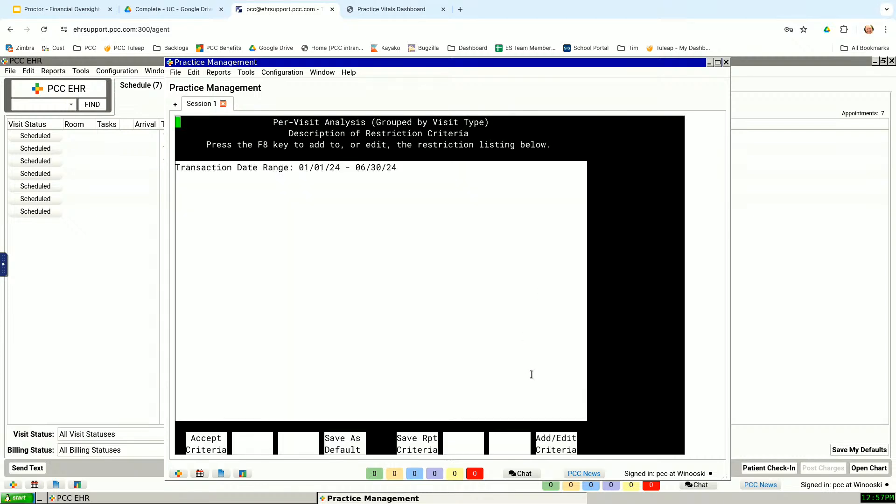
Step: Open the report's restriction criteria for editing and look through the full list of available criteria
click(567, 433)
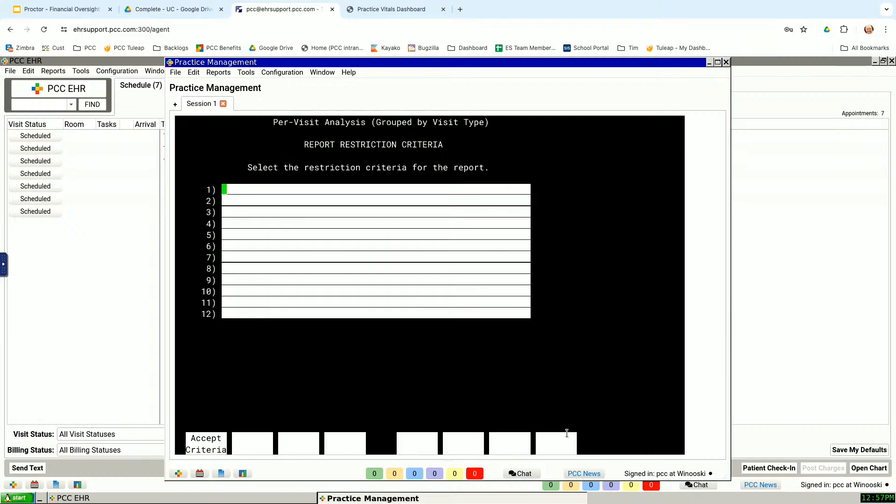
text(*)
key(Return)
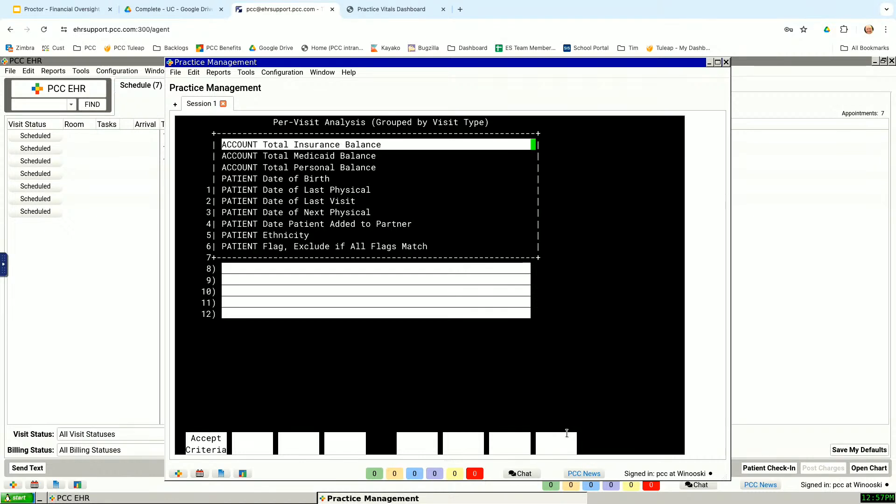
key(Page_Down)
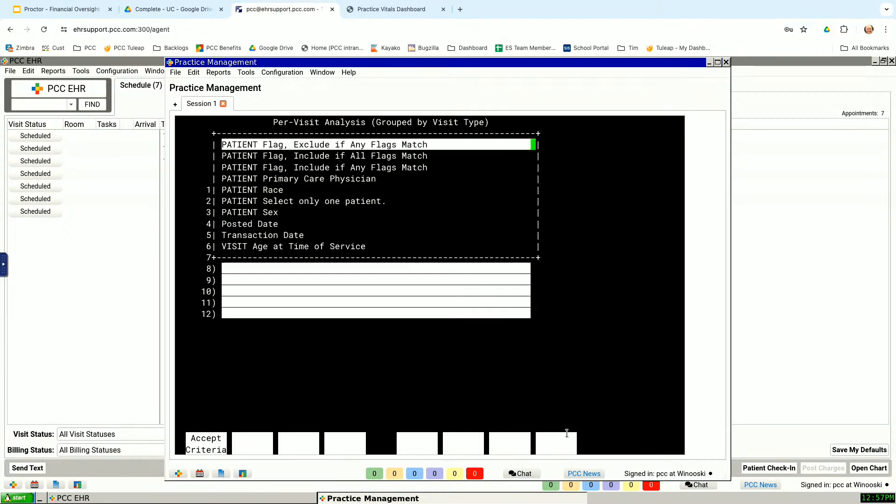
key(Page_Down)
key(Down)
key(Down)
key(Down)
key(Down)
key(Down)
key(Down)
key(Down)
key(Down)
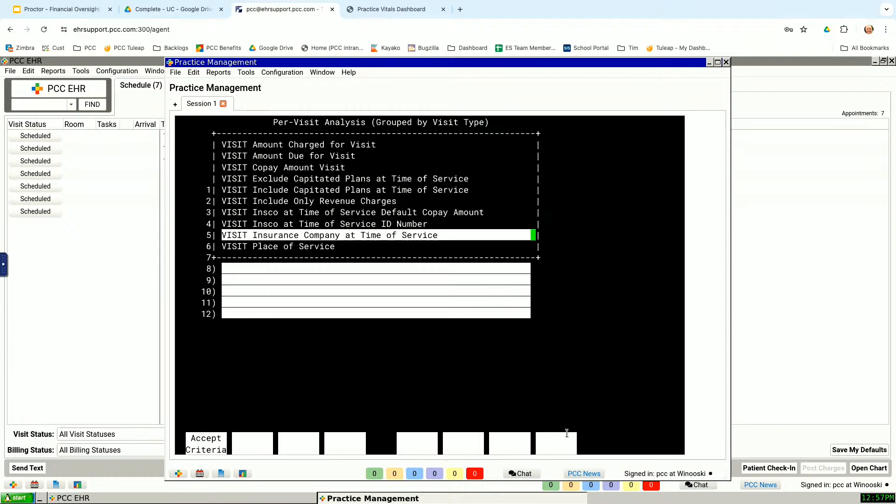
key(Down)
key(Down)
key(Down)
key(Down)
key(Down)
key(Down)
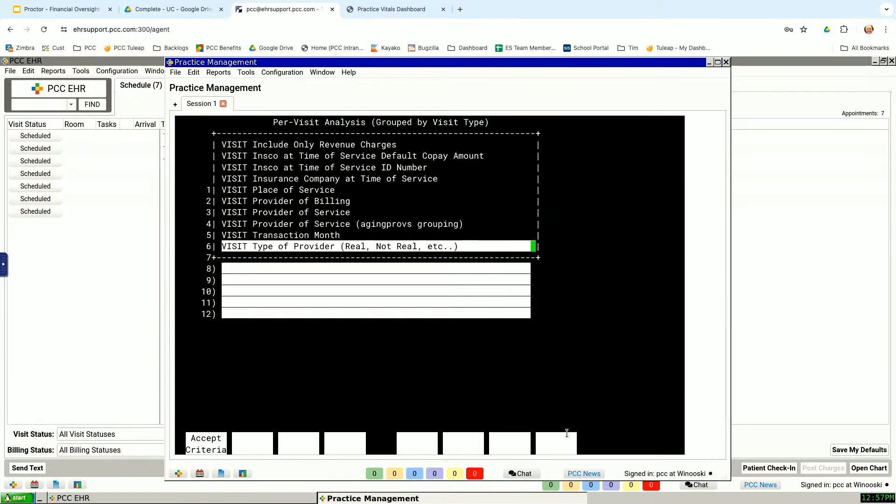
key(Down)
key(Down)
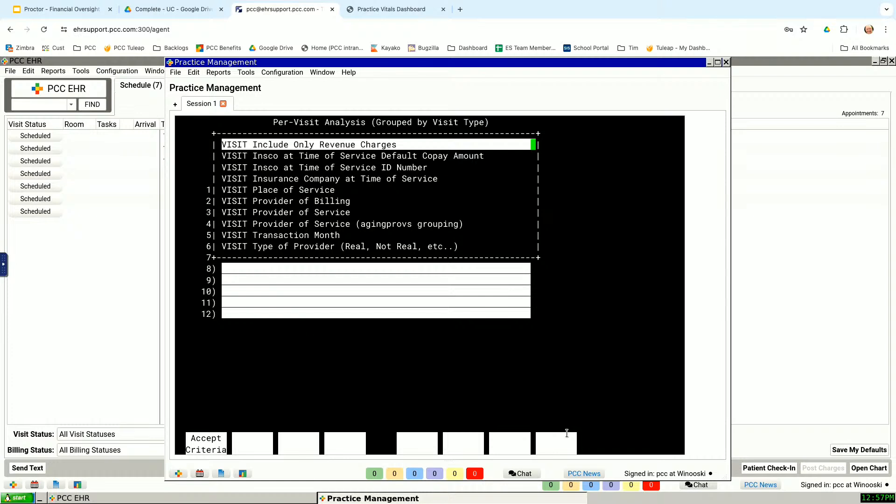
Step: Add VISIT Amount Due for Visit as the first restriction criterion
key(Up)
key(Up)
key(Up)
key(Up)
key(Up)
key(Up)
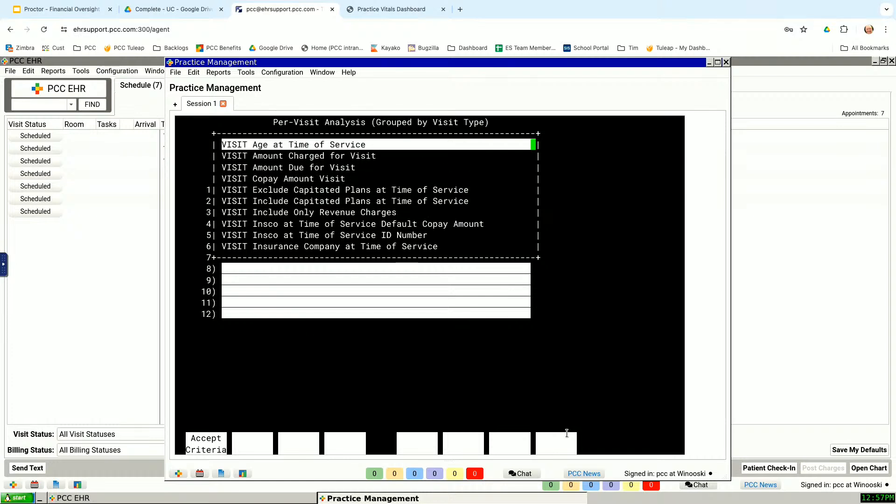
key(Down)
key(Down)
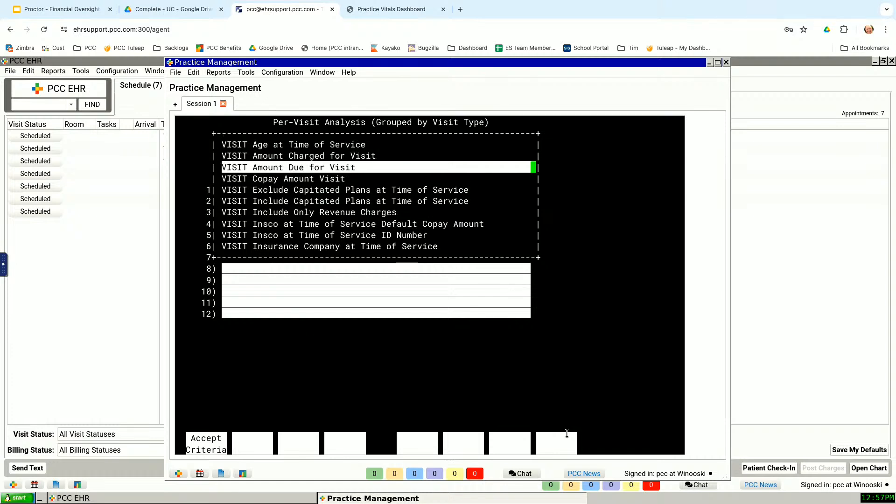
key(Return)
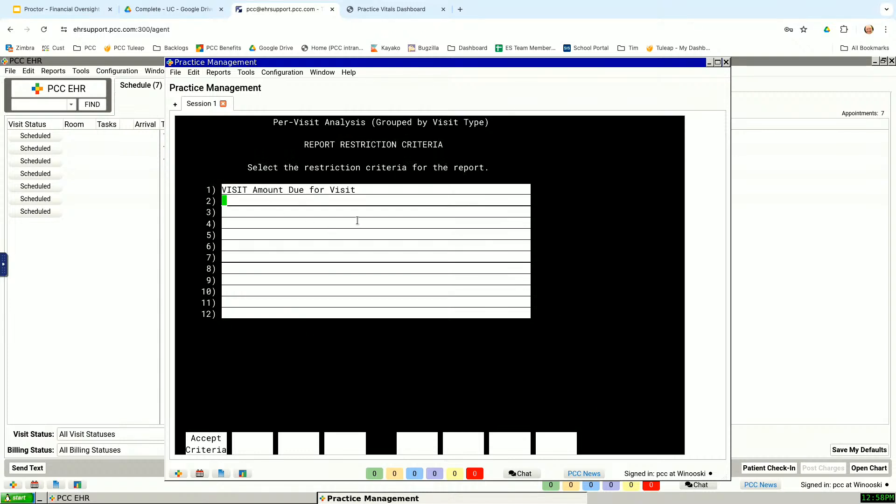
Step: Accept the criteria selection and limit the charge amount due to between $0.00 and $0.00
key(Return)
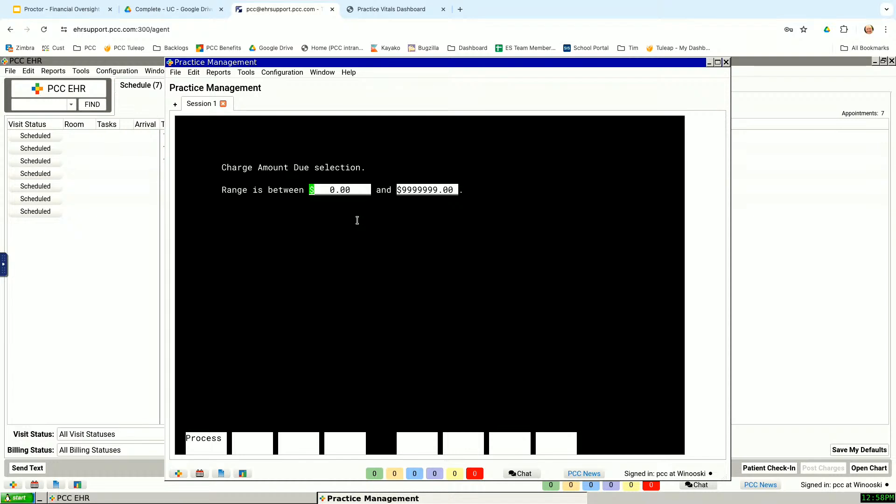
key(Tab)
key(BackSpace)
key(Return)
key(F1)
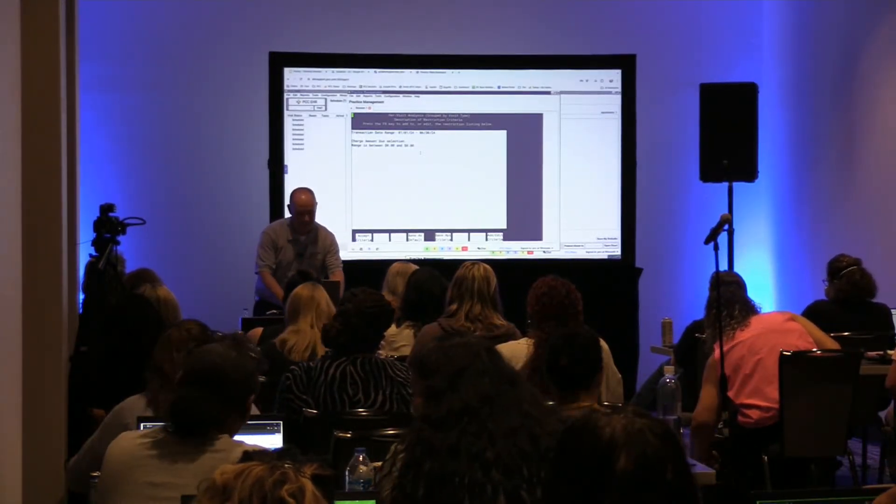
Step: Generate the Per-Visit Analysis report on screen and examine its Well Visit and Sick Visit sections
key(Return)
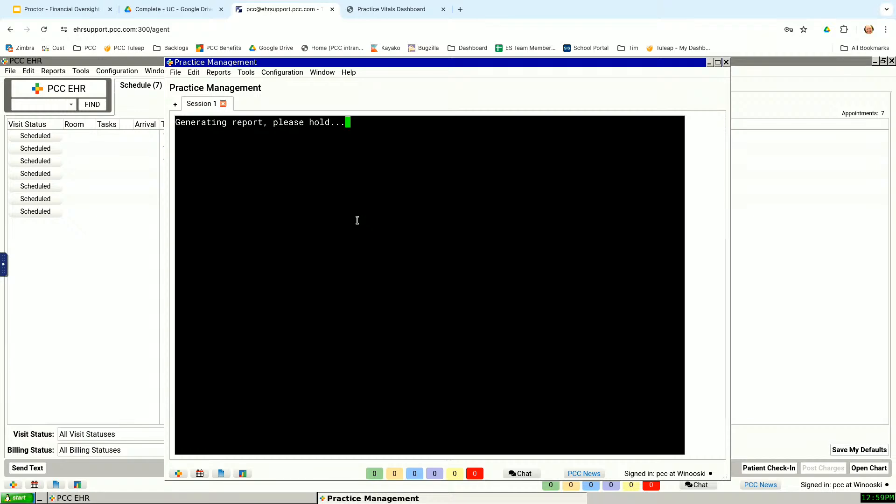
key(F1)
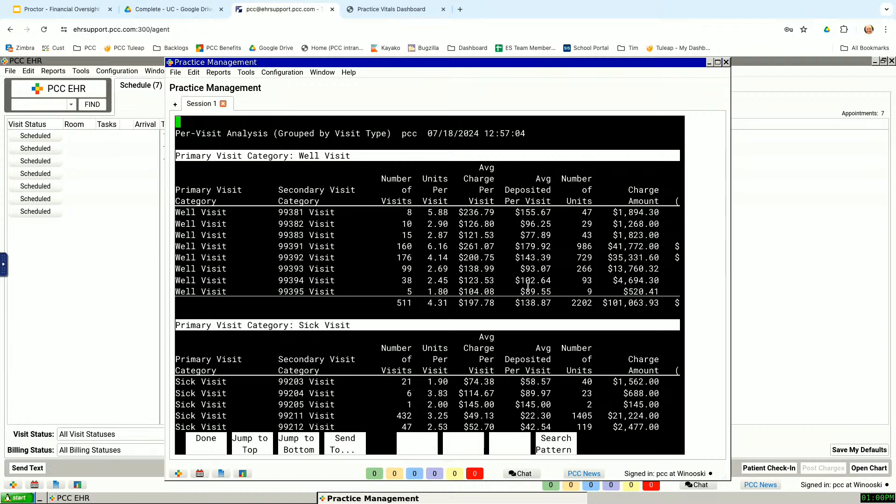
key(F1)
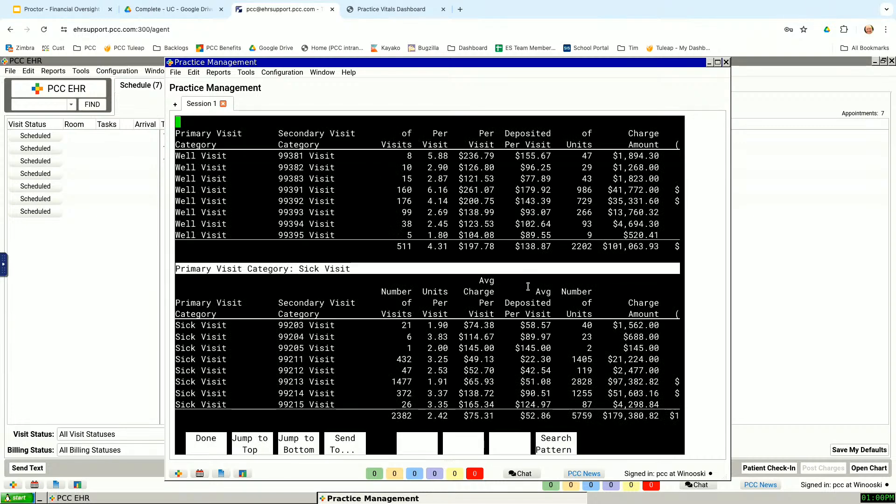
key(Down)
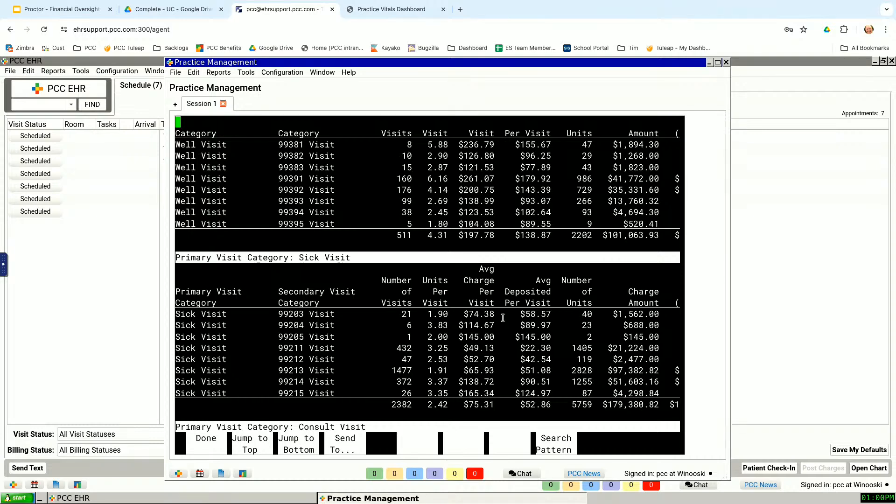
Step: Leave the report, return to the visit report list, and view the description of Per-Visit Analysis by Provider (Grouped by Visit Code)
key(F12)
key(F12)
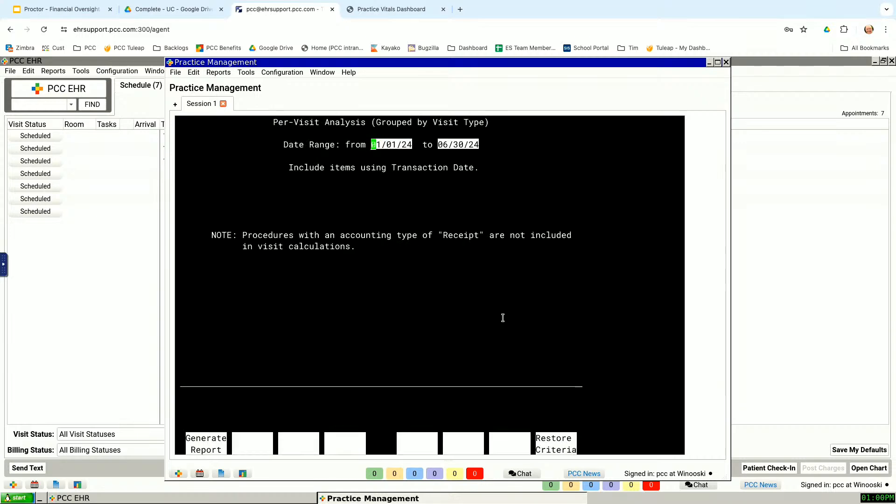
key(F12)
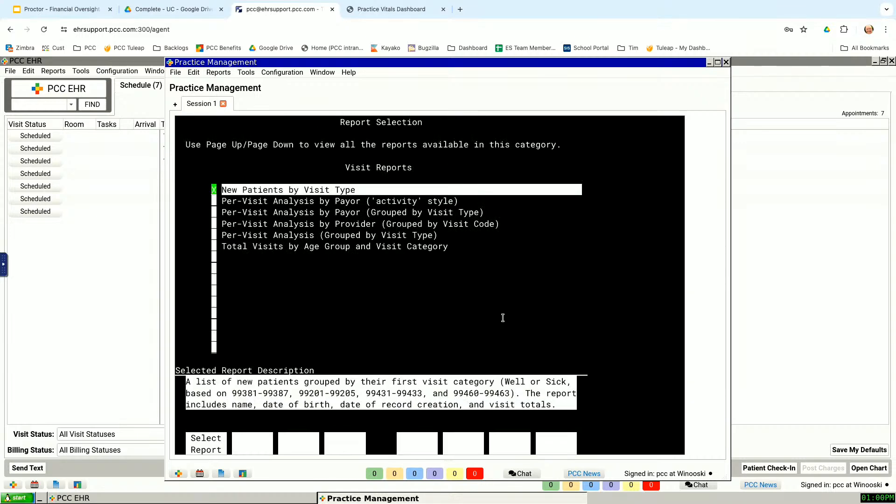
key(Down)
key(Down)
key(Down)
key(Down)
key(Down)
key(Up)
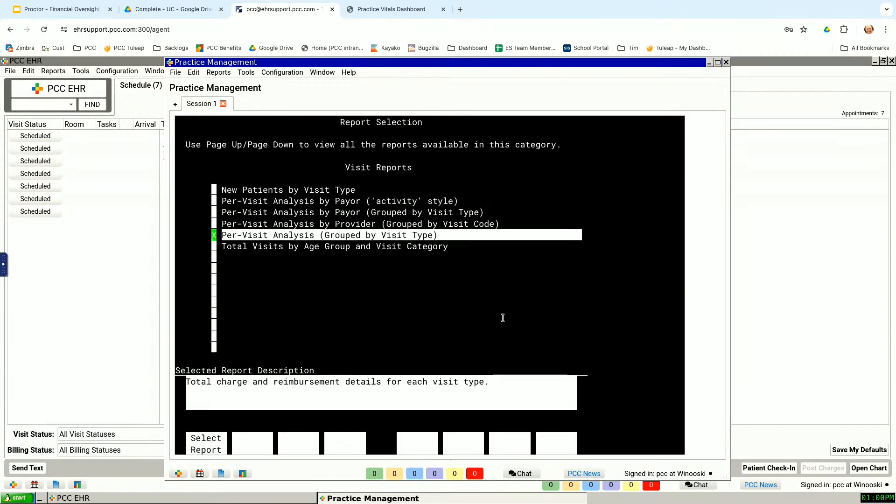
key(Up)
key(Up)
key(Down)
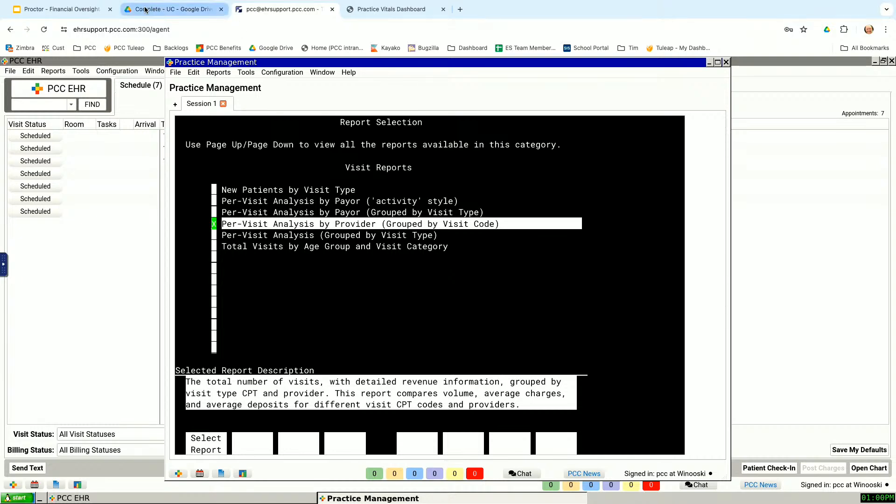
Step: Switch to the Google Slides presentation, start the slideshow, and advance to the Missed Appointment Rate Benchmark slide
click(85, 10)
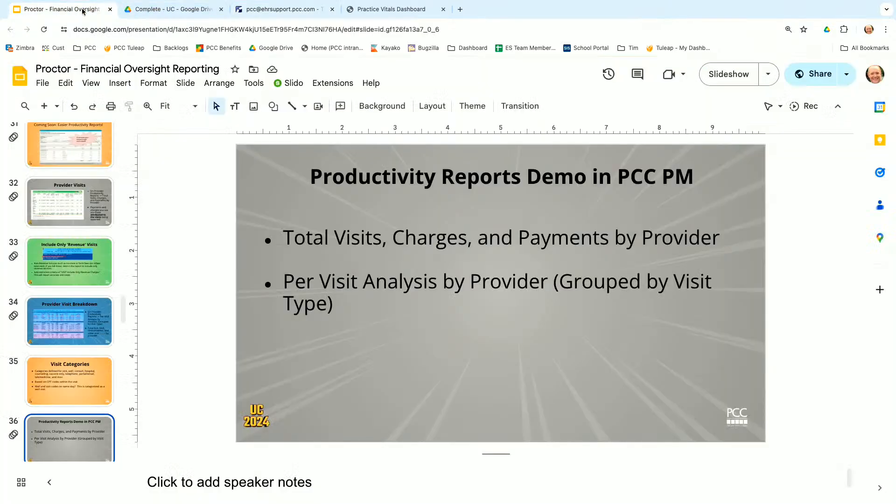
click(740, 82)
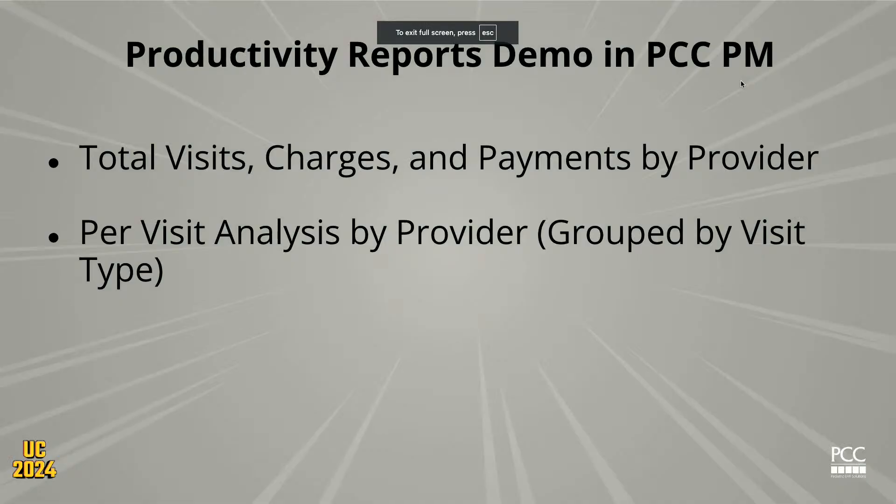
key(Right)
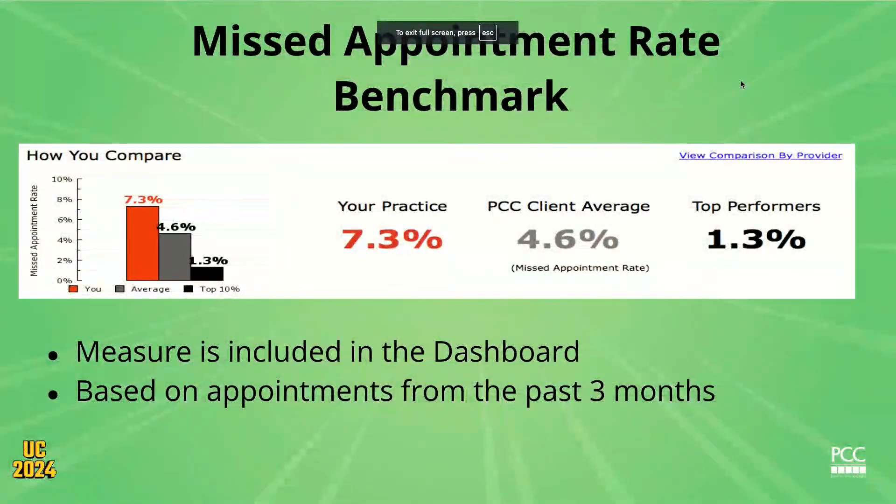
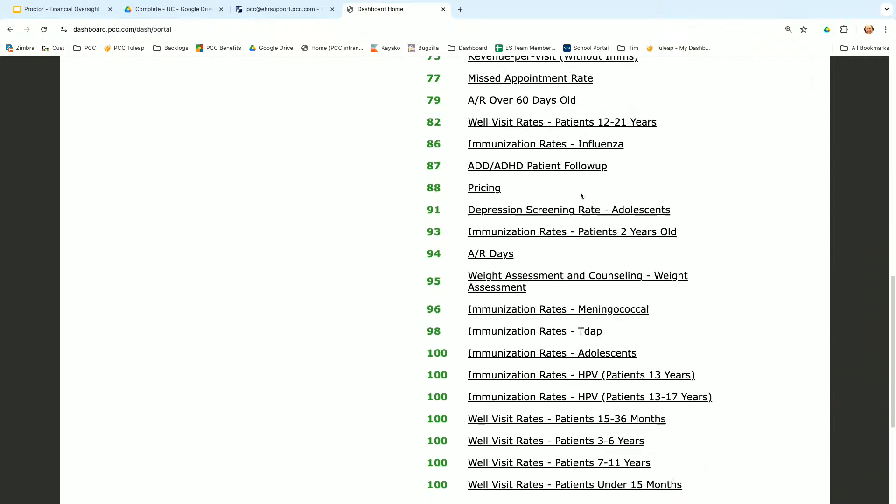
Step: Try to open the E&M Coding Distribution measure from the Next Priorities list and reload its page
scroll(581, 192, up, 10)
scroll(580, 195, up, 4)
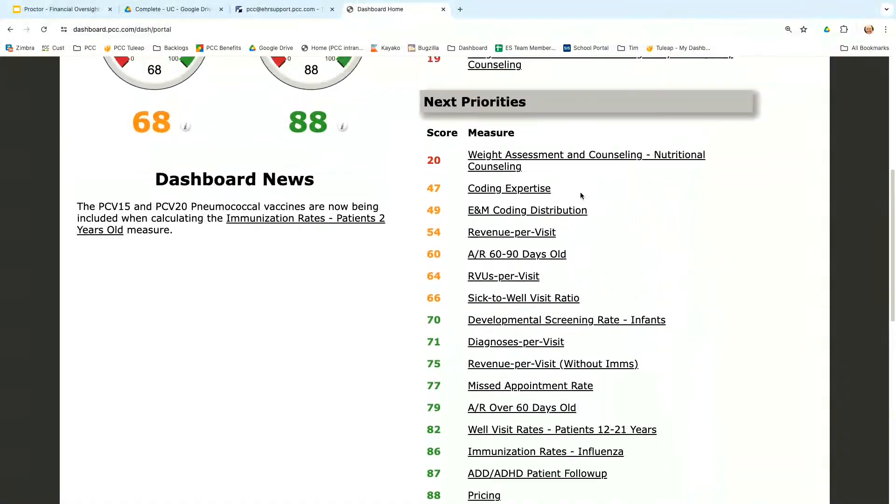
scroll(580, 194, down, 5)
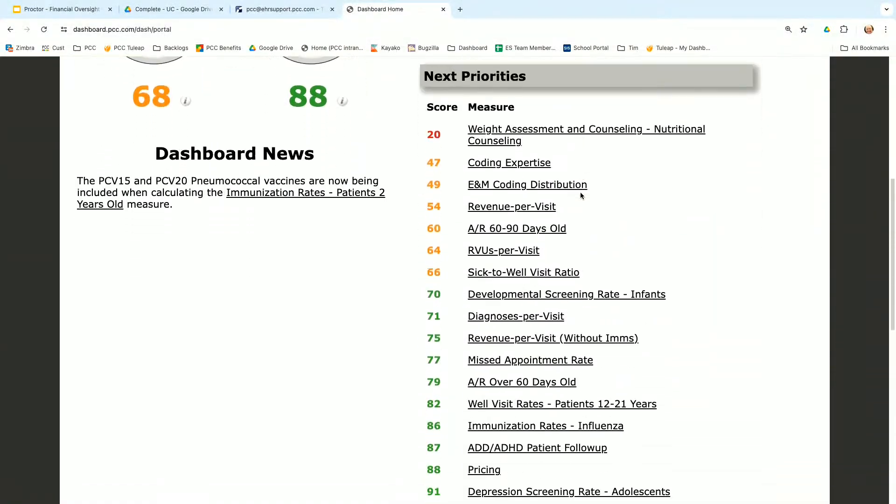
click(549, 125)
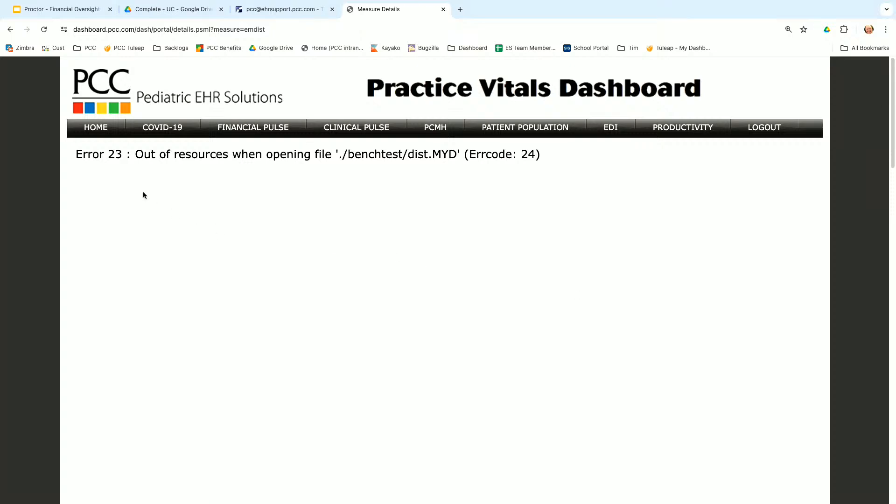
click(45, 31)
Step: Take the browser window out of full screen and open a new tab
mouse_move(584, 2)
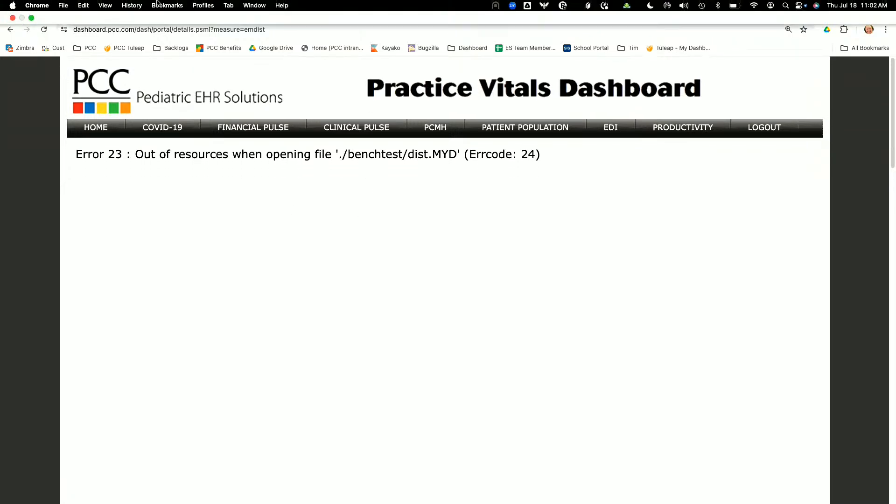
click(31, 18)
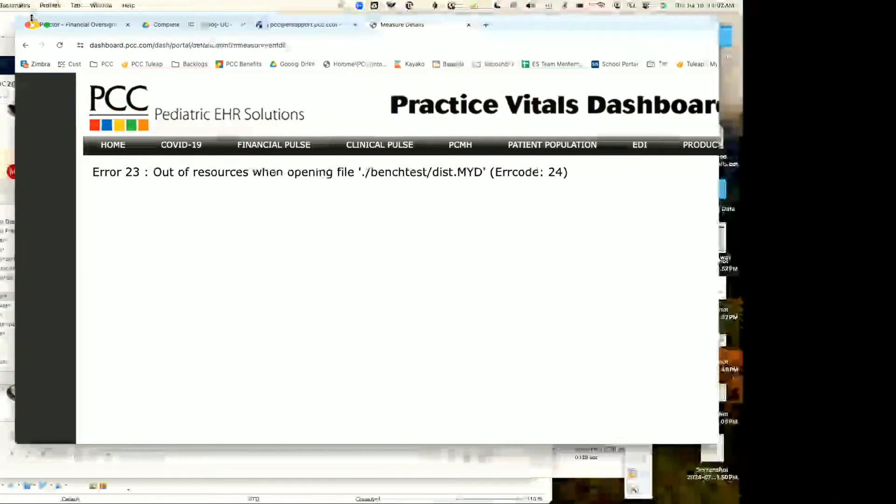
click(62, 5)
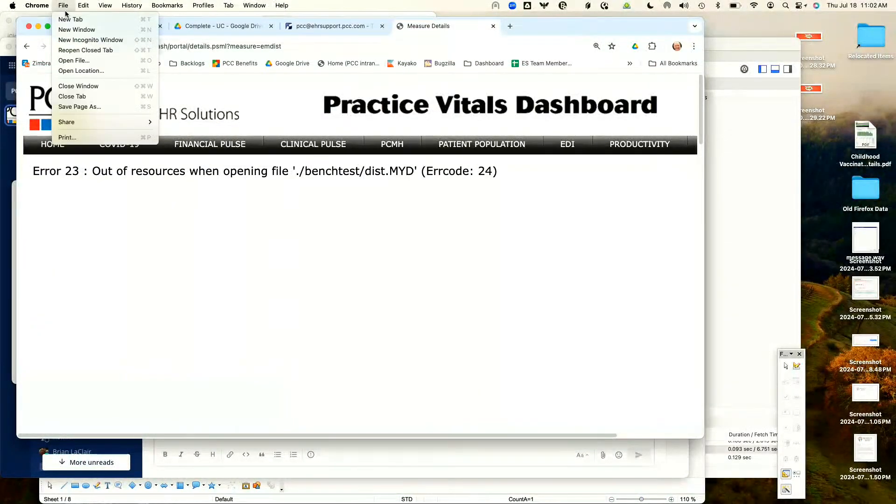
click(74, 16)
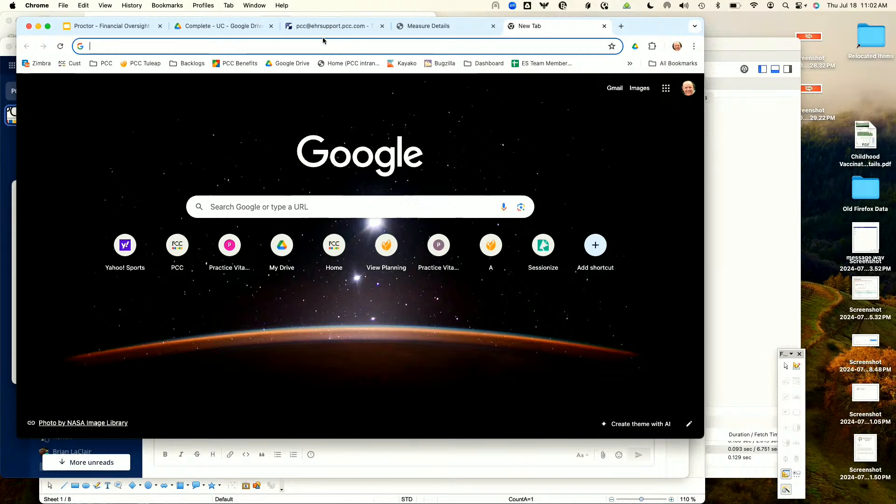
Step: Load the PCC Dashboard - Dev site from the saved Dashboard bookmarks, going back and retrying if an error page appears
text(dashboard.pcc.com/dash/portal/)
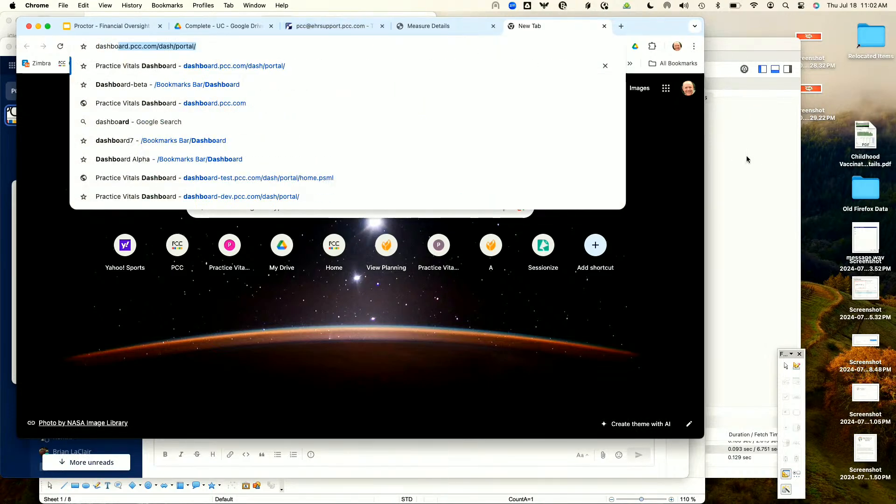
key(Return)
click(466, 65)
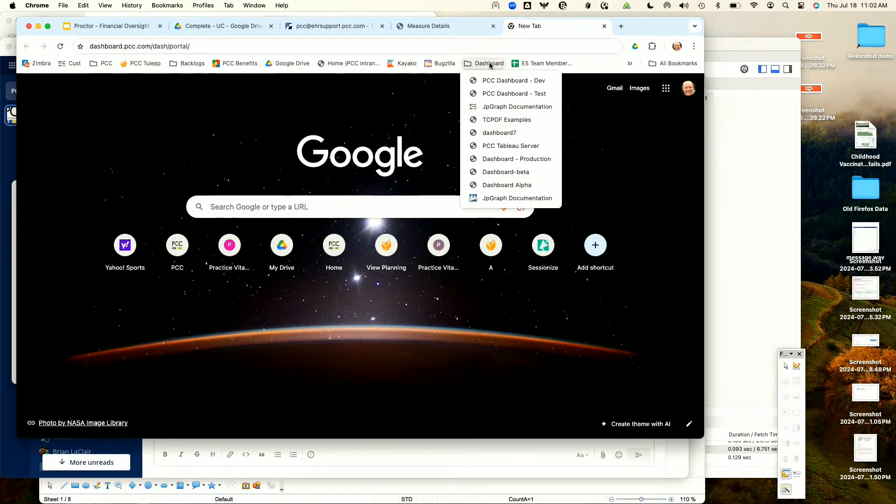
click(496, 83)
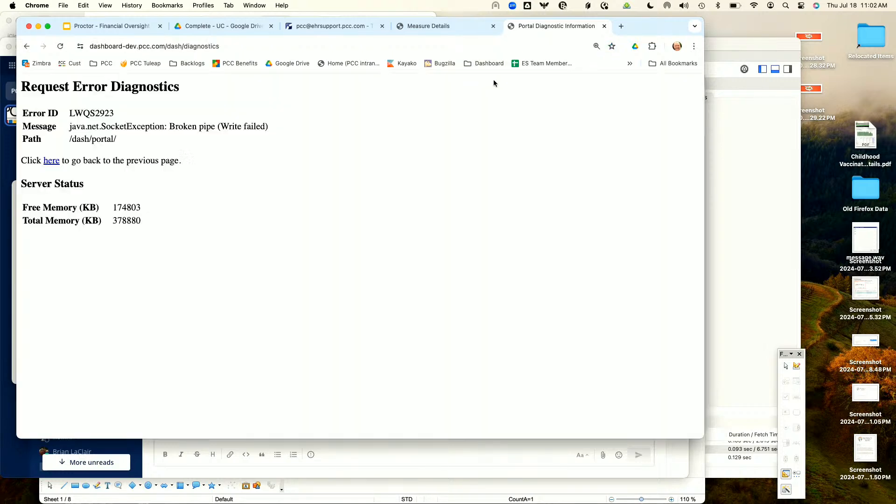
click(52, 162)
click(486, 64)
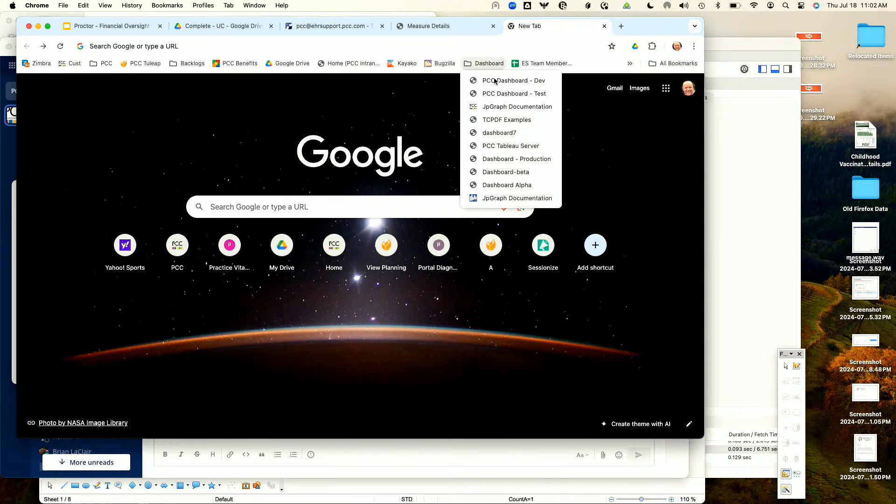
click(495, 82)
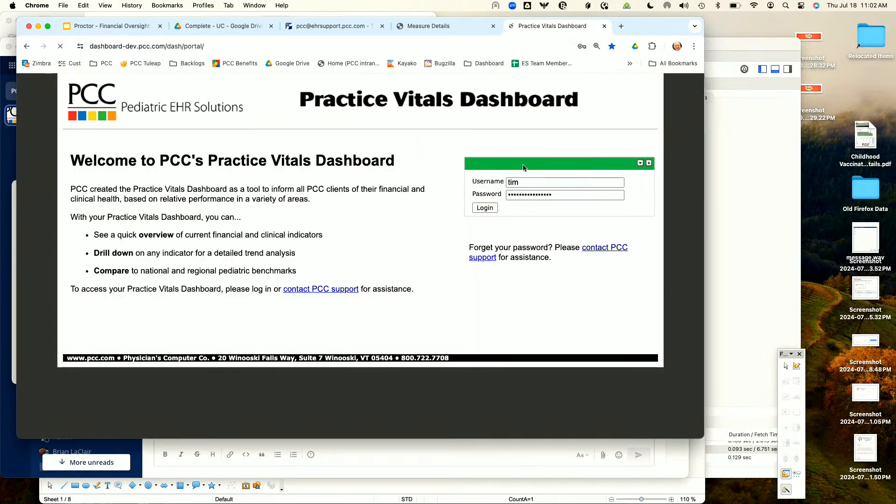
Step: Log in to the Practice Vitals Dashboard with the username demo and the account password
double_click(523, 185)
text(demo)
key(Tab)
text(•••••)
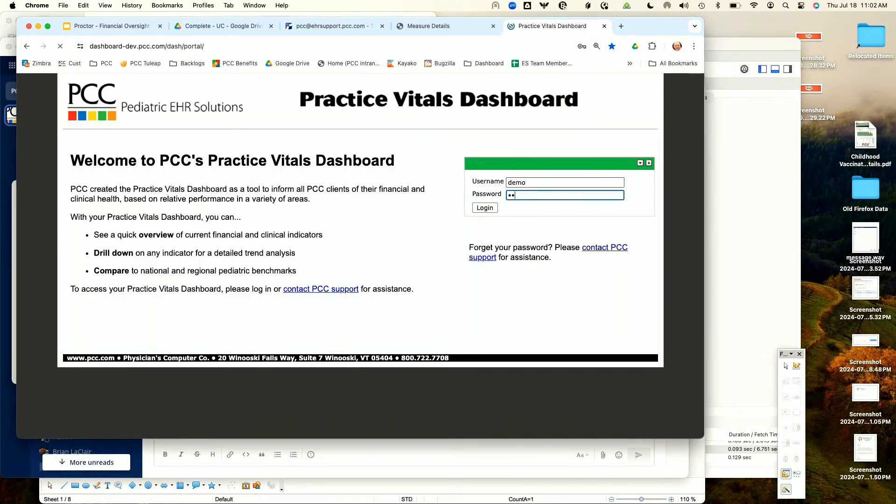
key(Return)
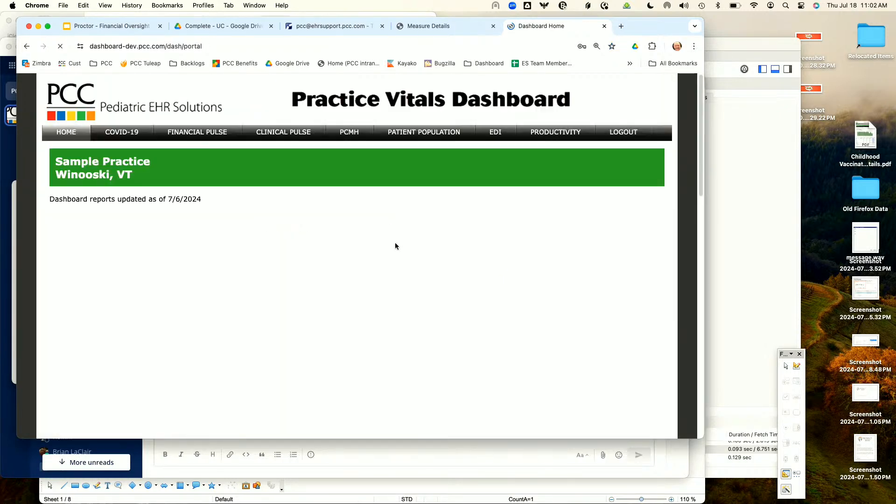
Step: Open the E&M Coding Distribution measure from the dashboard priorities and view its comparison charts down to Related Tools
scroll(629, 300, down, 5)
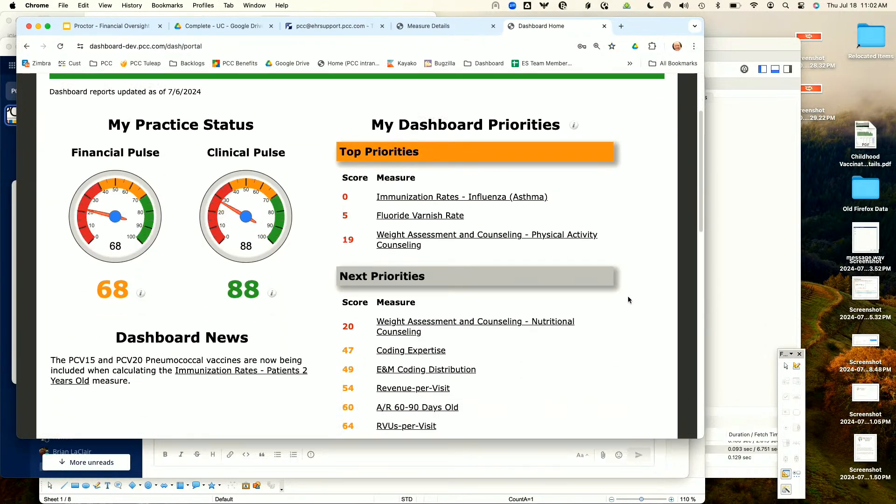
click(434, 261)
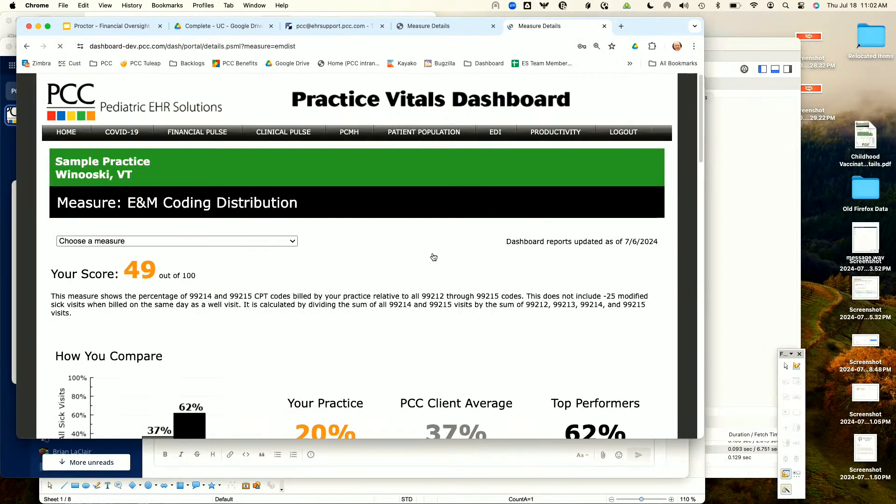
scroll(434, 257, down, 5)
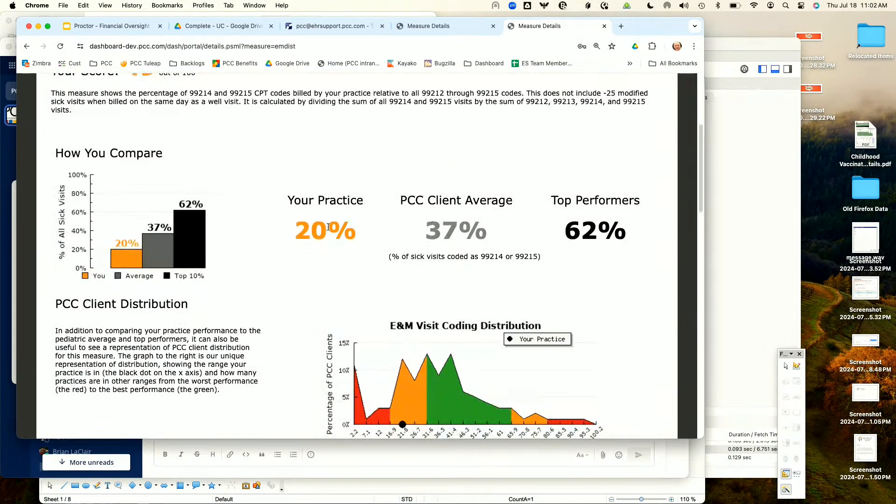
scroll(540, 251, down, 10)
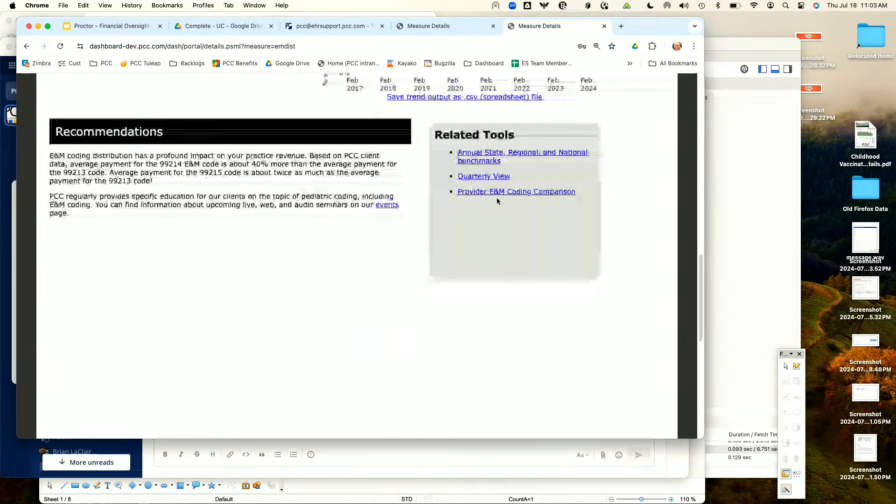
Step: Open the Provider E&M Coding Comparison and generate the All Providers graph for January 2024 to June 2024
click(492, 196)
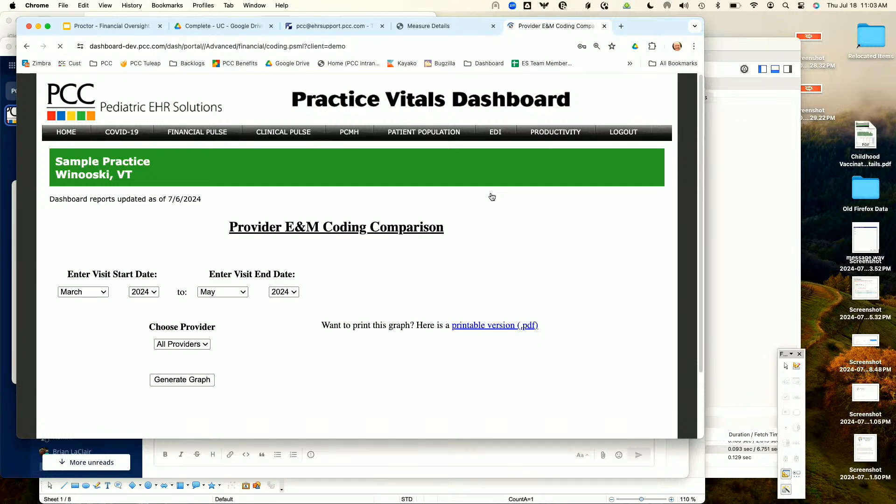
click(84, 293)
click(79, 269)
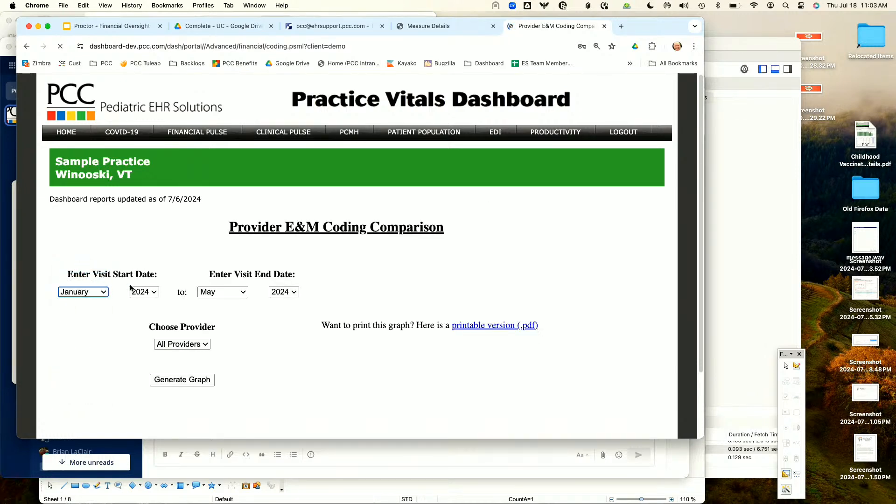
click(230, 292)
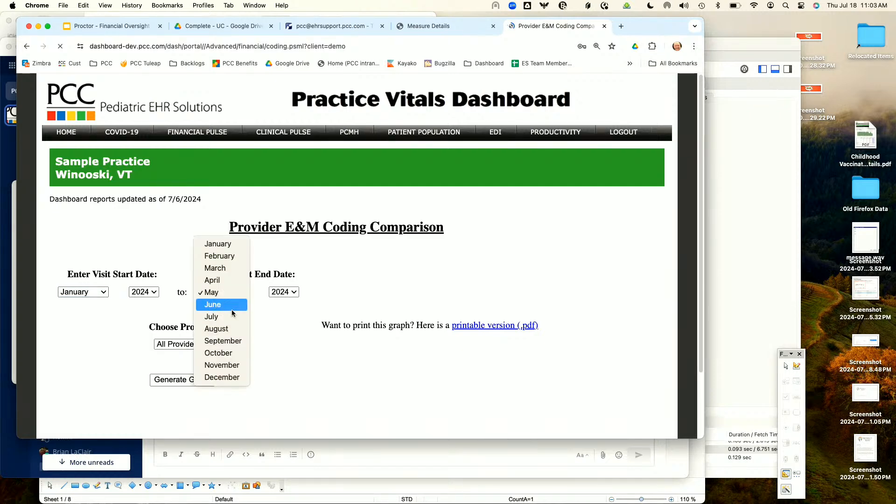
click(232, 306)
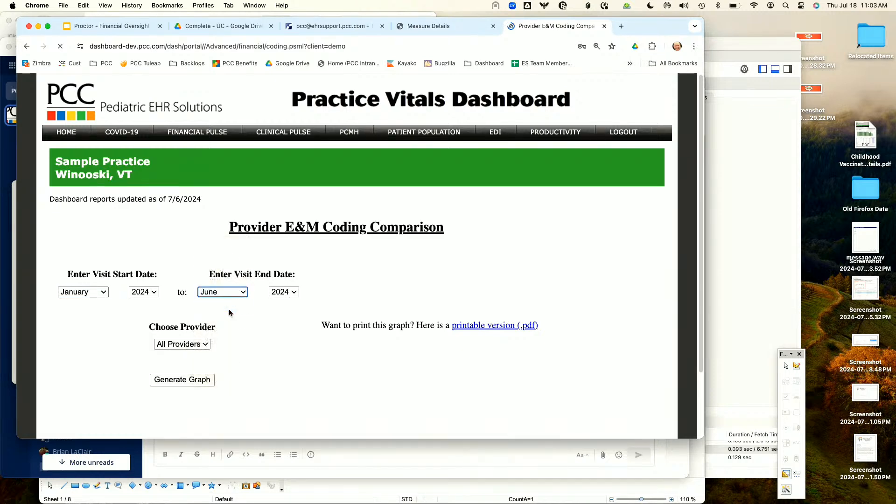
click(193, 380)
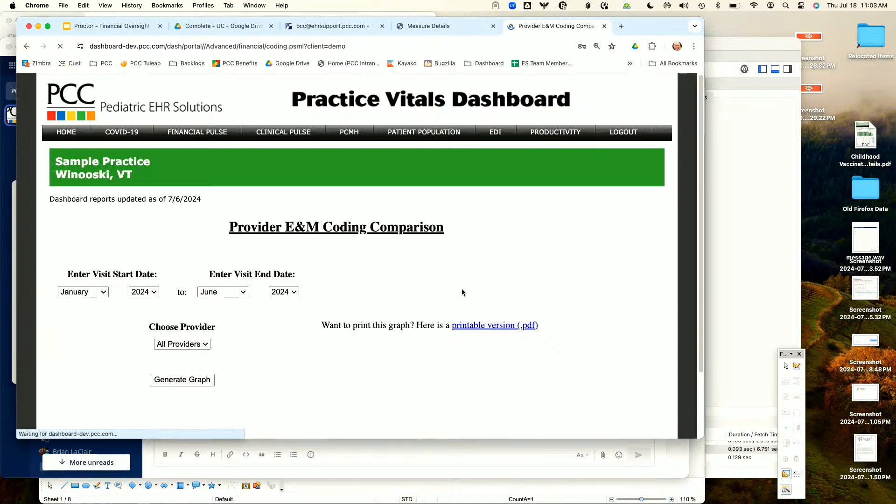
scroll(462, 292, down, 3)
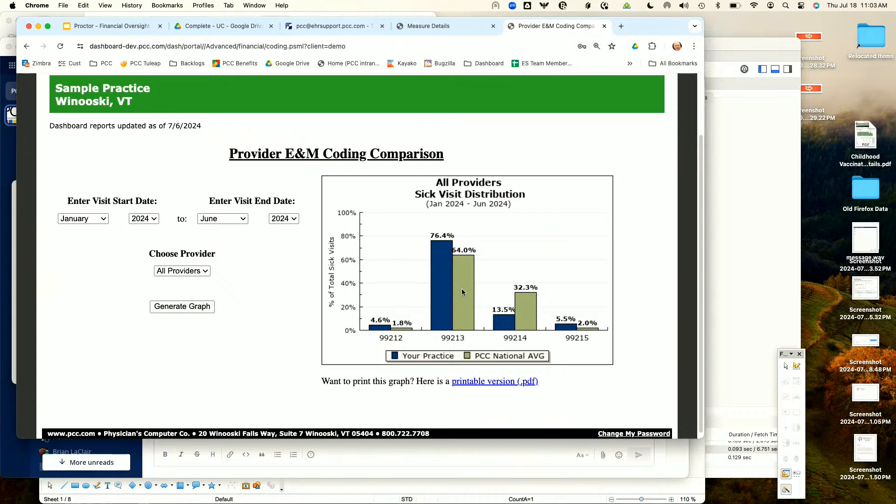
scroll(463, 293, up, 3)
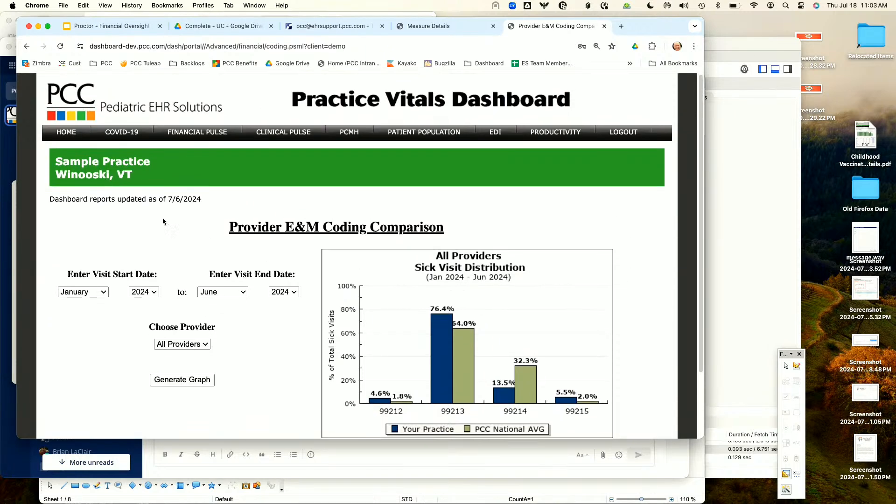
Step: Return to the E&M Coding Distribution measure details and review the practice comparison, client distribution, and trend sections
click(27, 47)
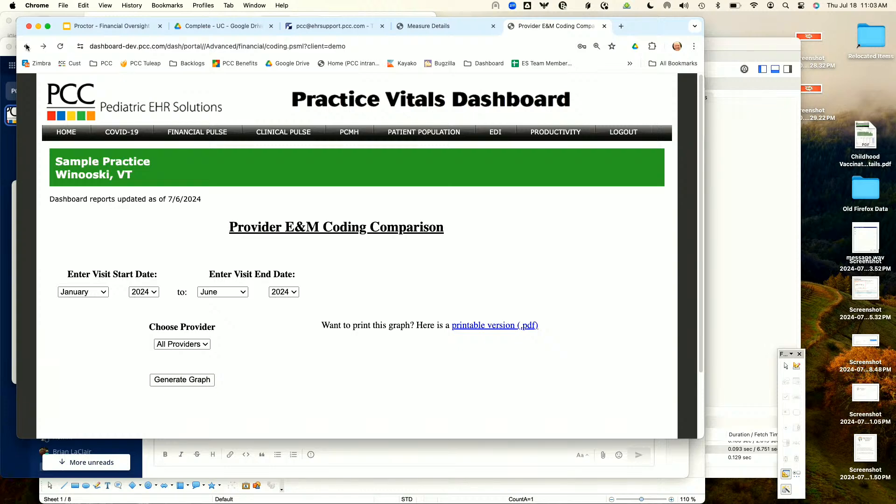
right_click(27, 46)
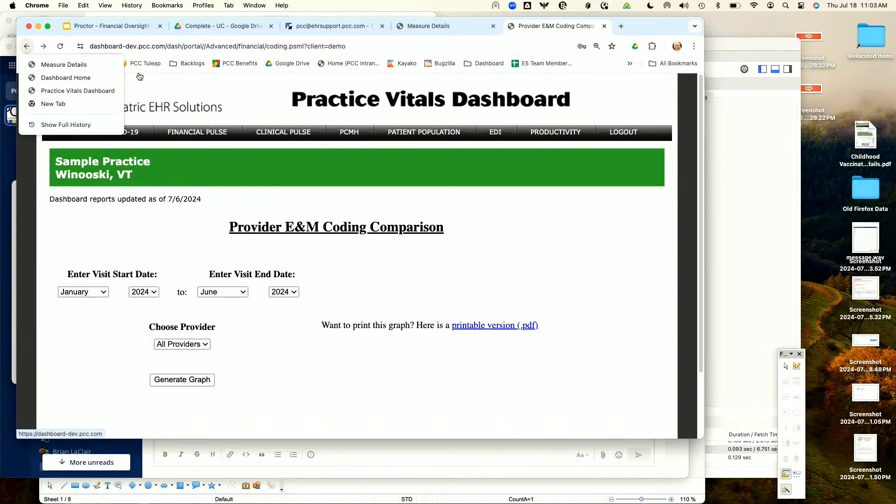
click(75, 65)
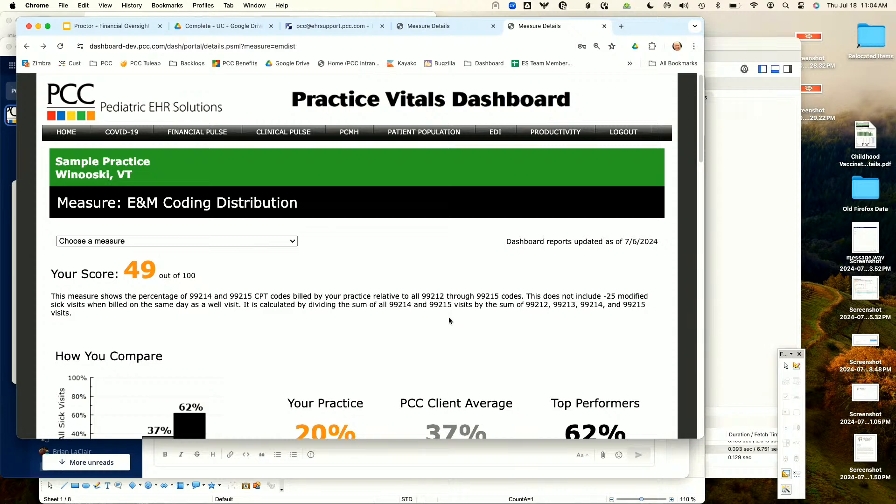
scroll(449, 320, down, 5)
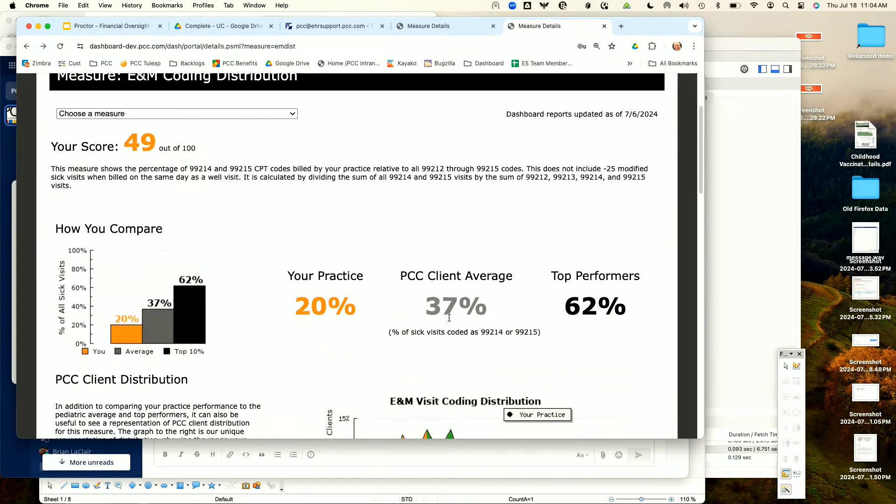
scroll(449, 318, down, 3)
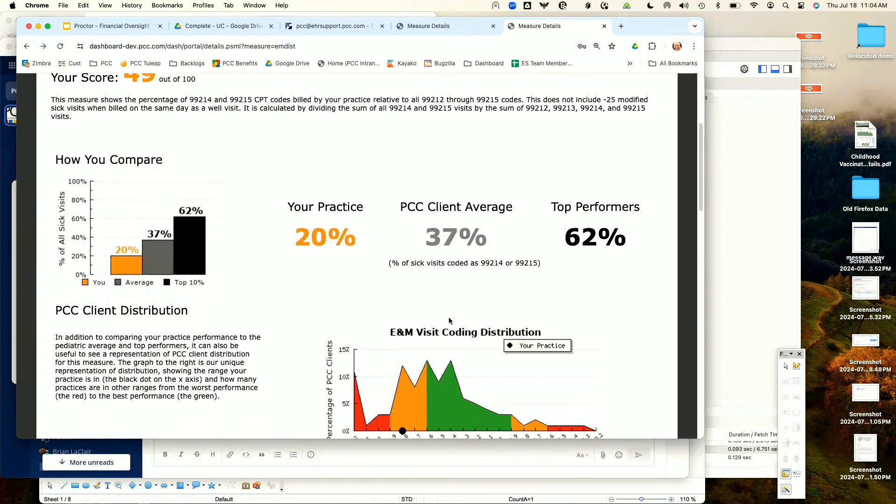
scroll(449, 318, down, 20)
scroll(449, 319, up, 12)
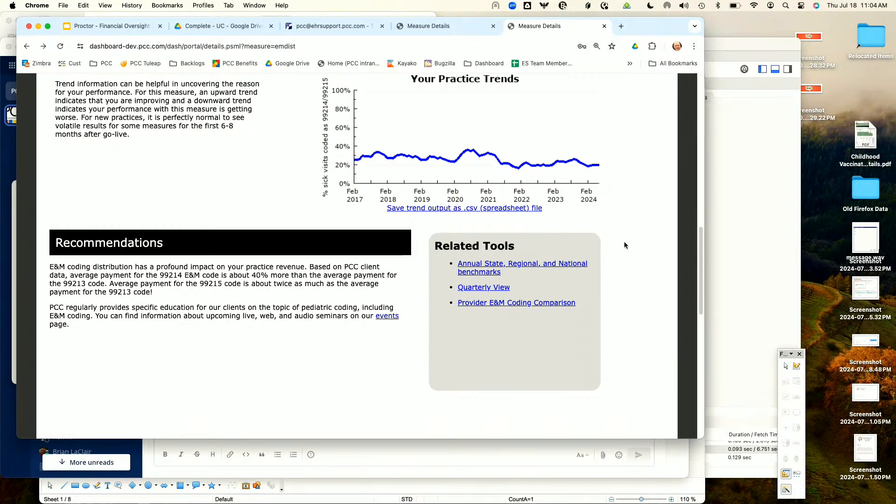
Step: Reopen the Provider E&M Coding Comparison and view its visit date and provider choices without changing them
click(540, 303)
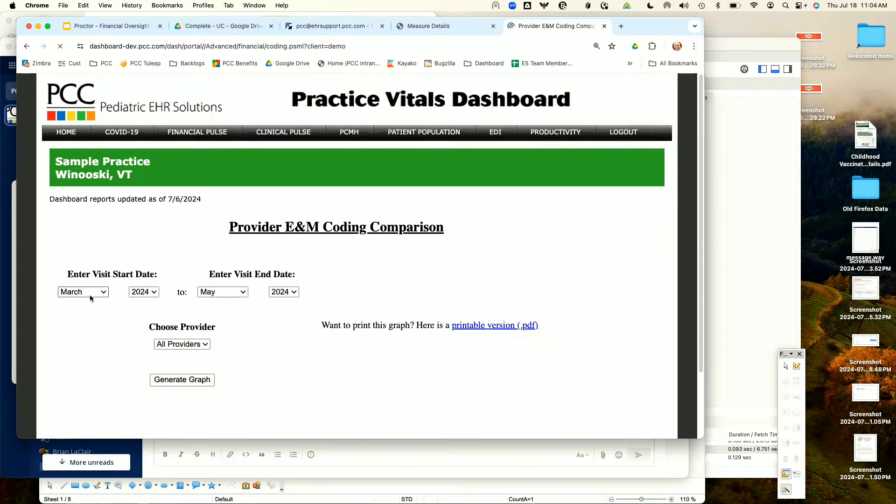
click(90, 298)
click(141, 317)
click(222, 292)
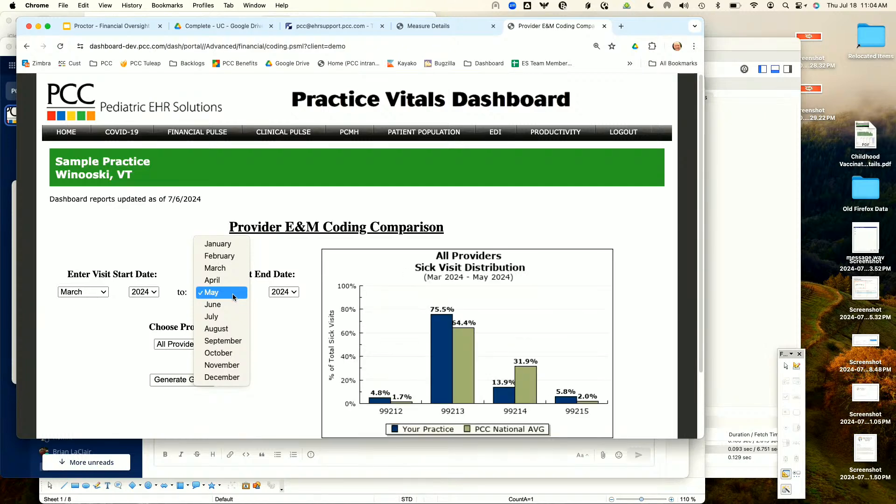
click(282, 337)
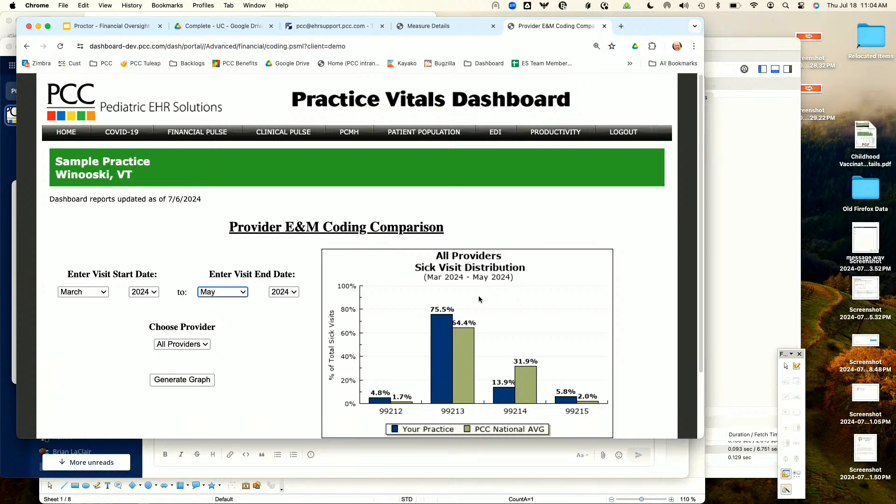
click(176, 345)
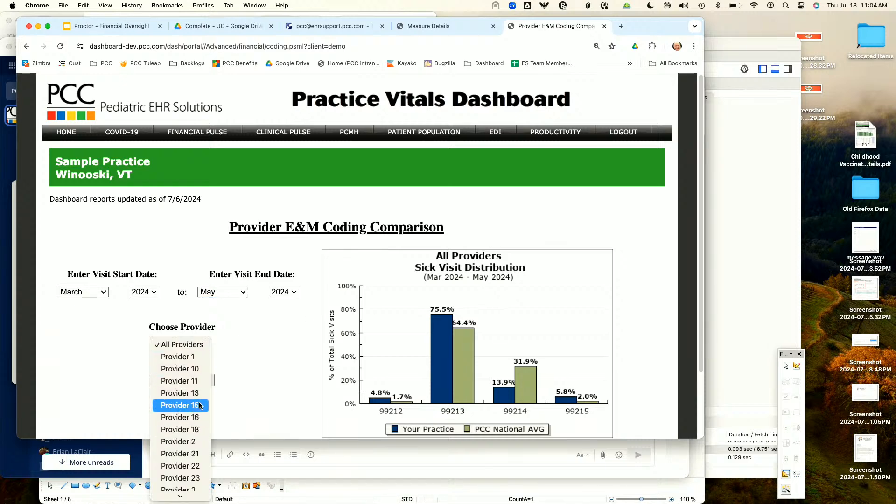
click(282, 347)
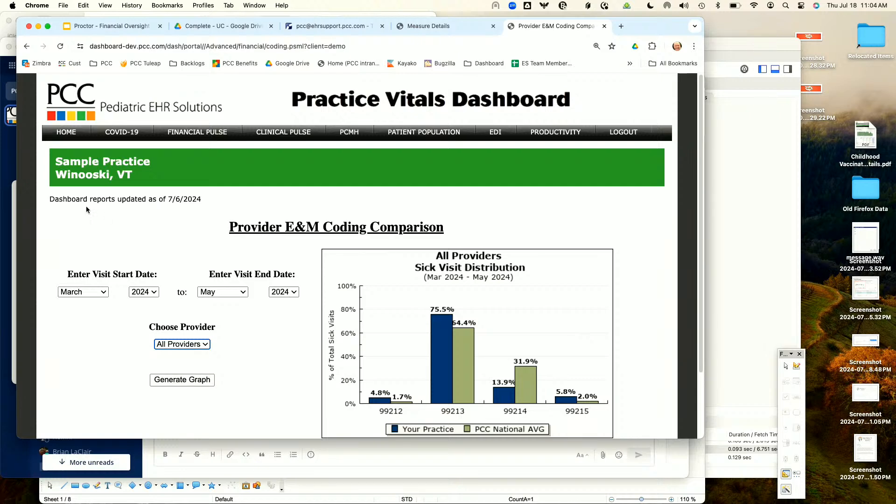
Step: Switch to the Google Slides presentation, start the slideshow, and advance one slide past the Provider E&M Coding Comparison link
click(111, 27)
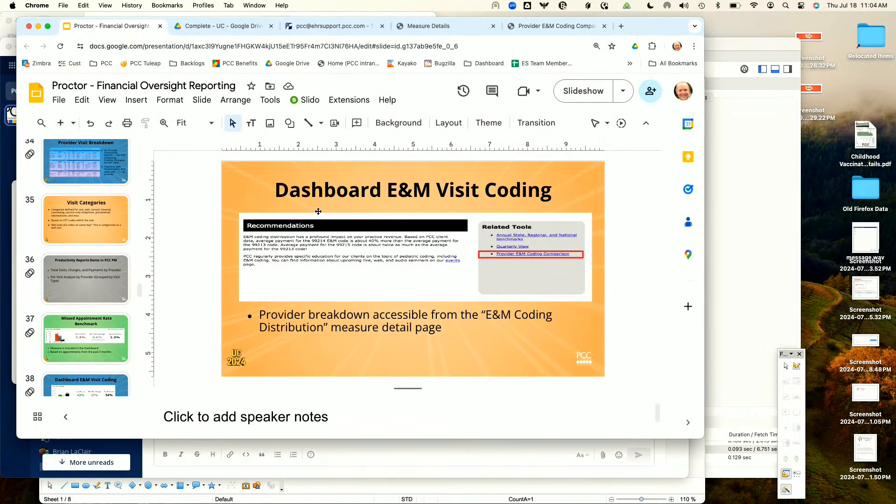
click(583, 91)
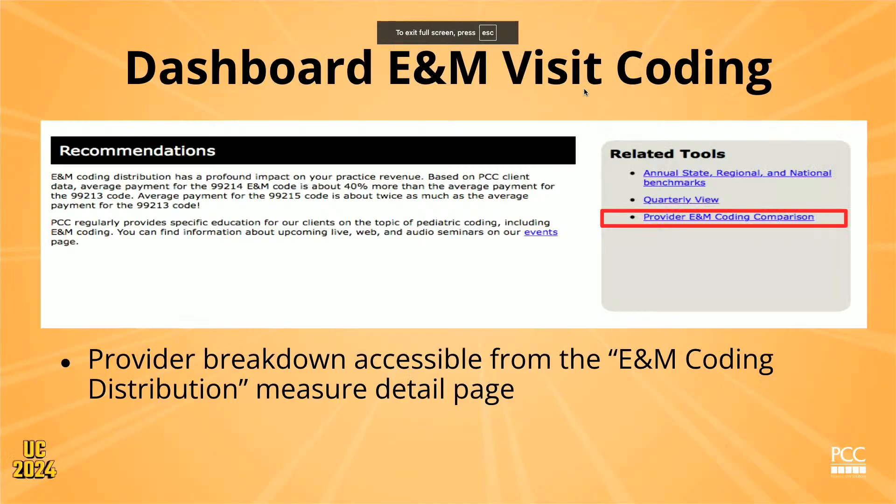
key(Right)
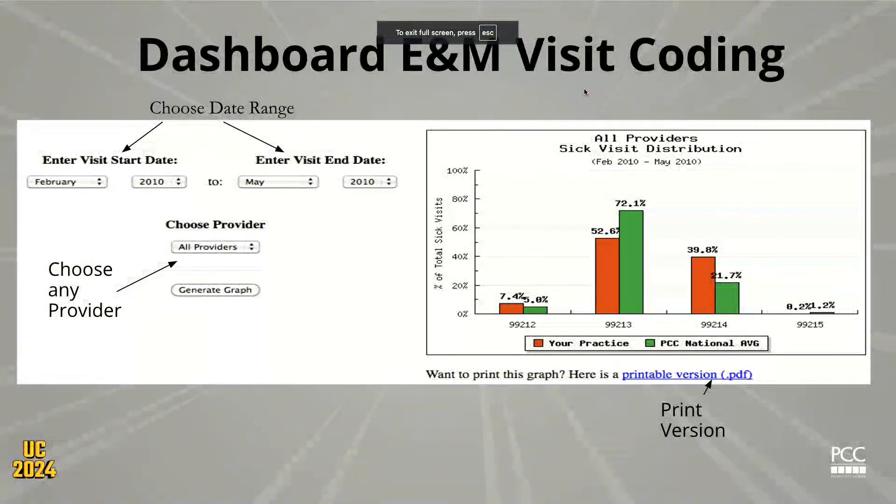
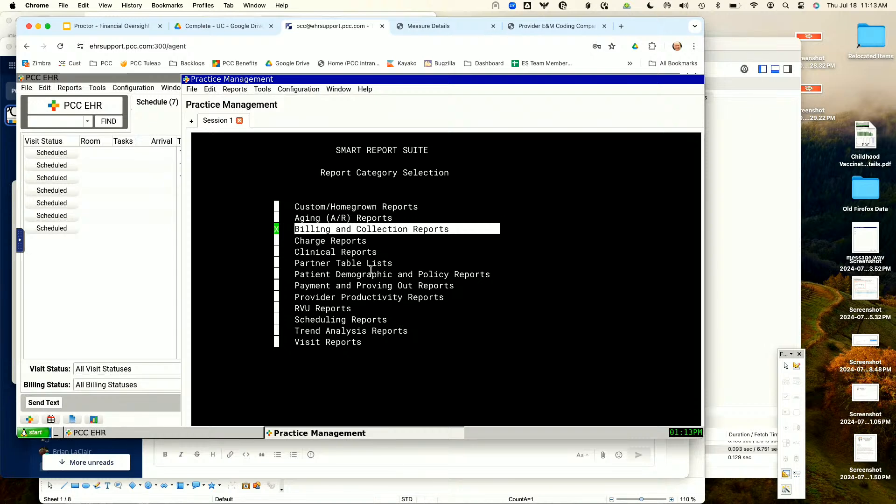
Step: Open the Visit Reports category in the Smart Report Suite
key(Down)
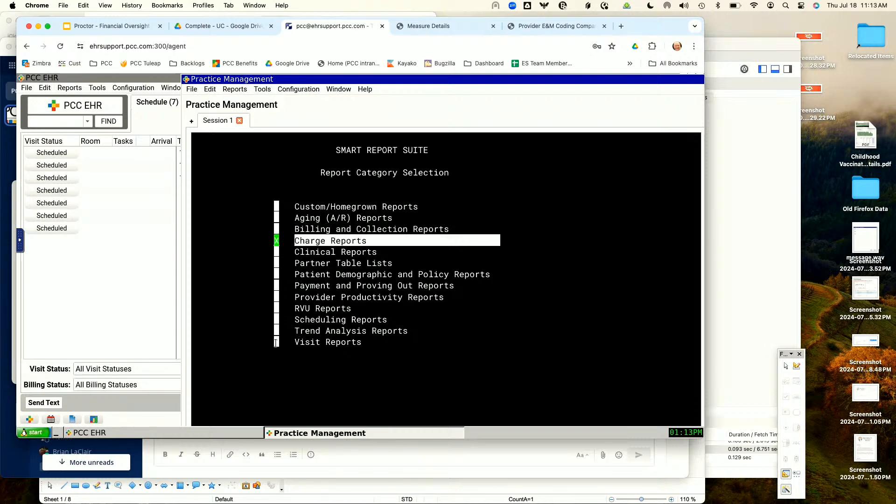
key(Down)
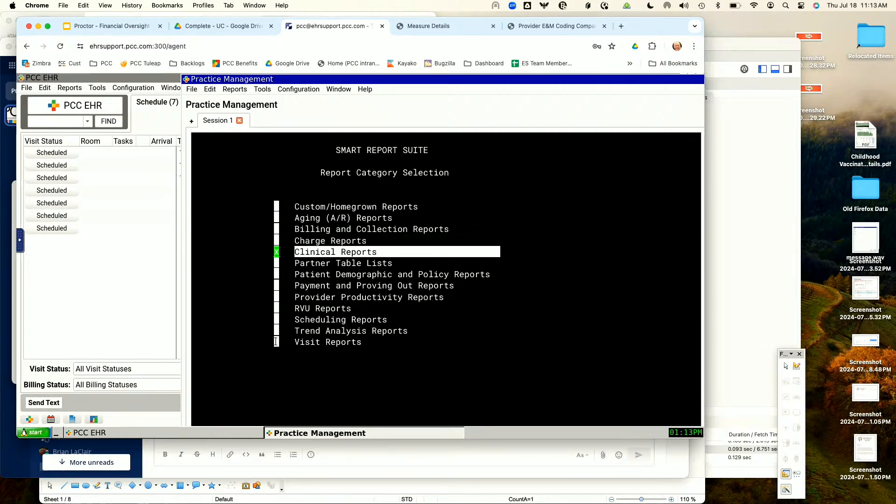
key(Down)
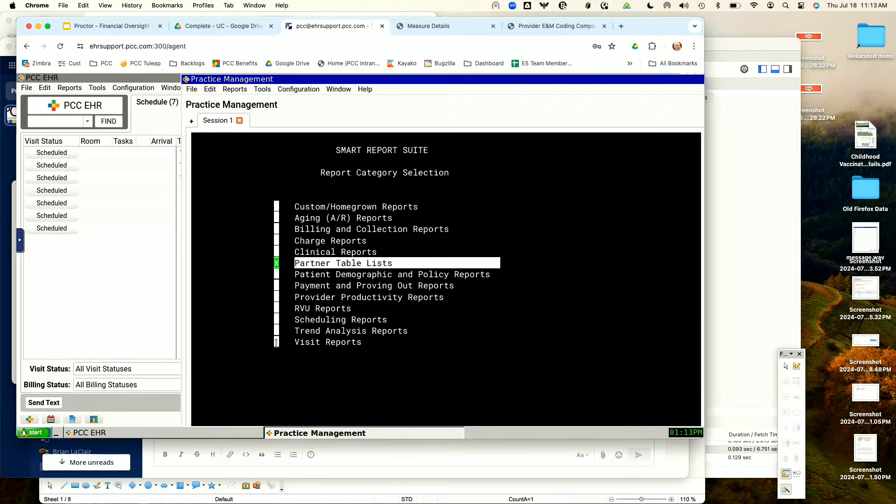
key(Down)
key(Down)
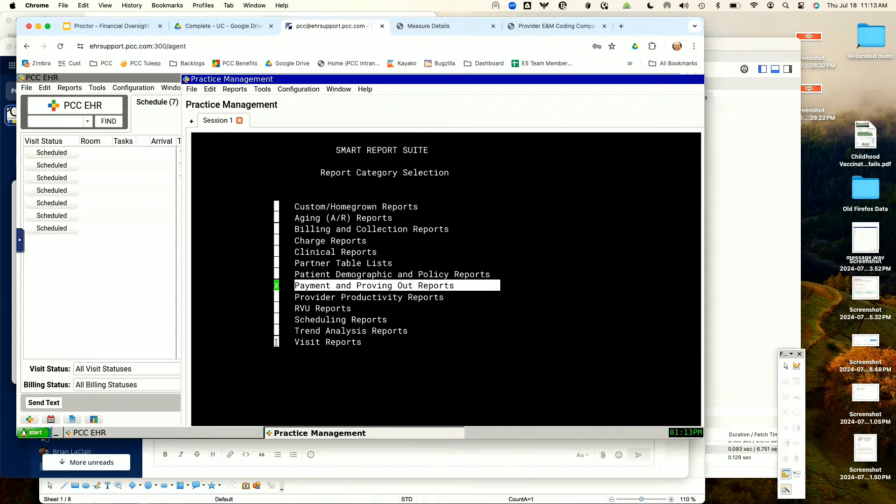
key(Down)
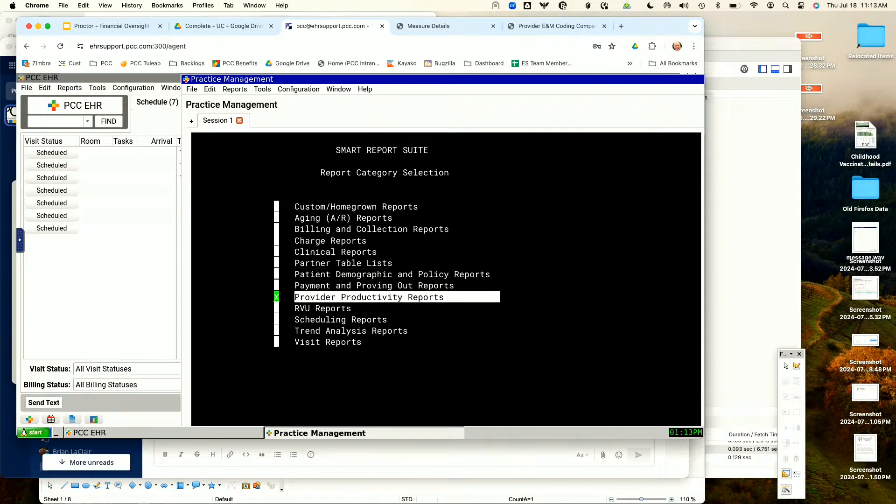
key(Down)
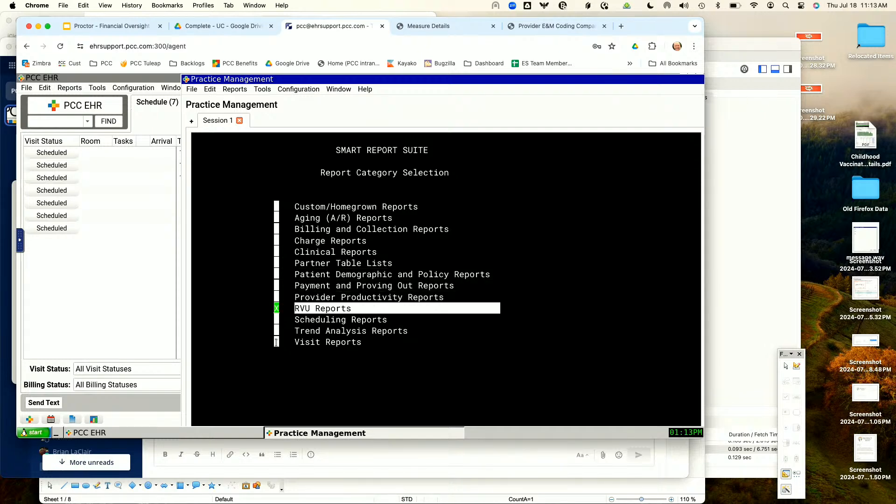
key(Down)
key(Down)
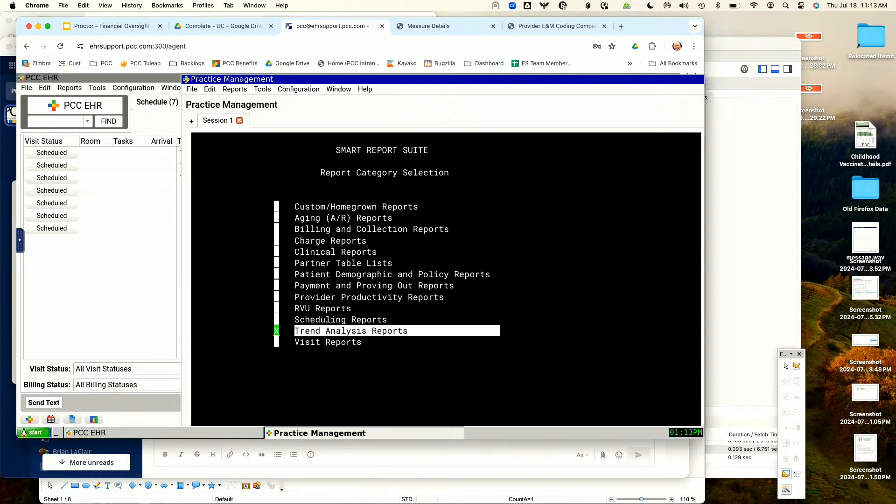
key(Down)
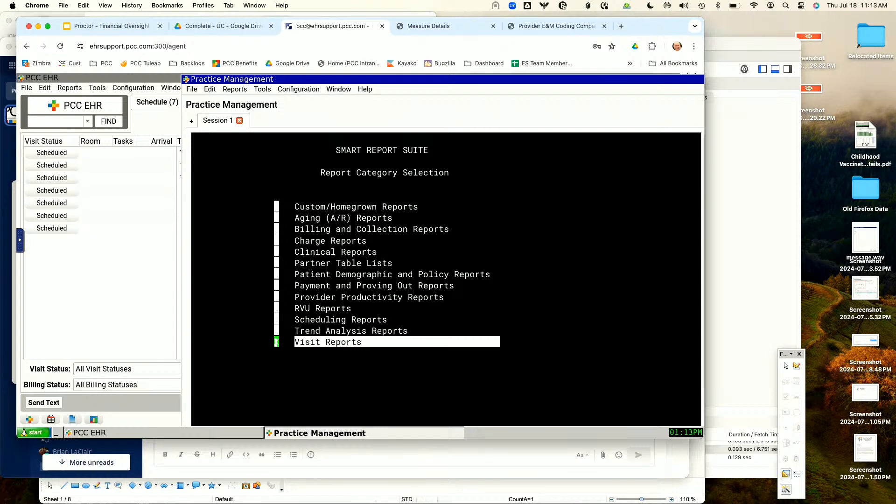
key(Return)
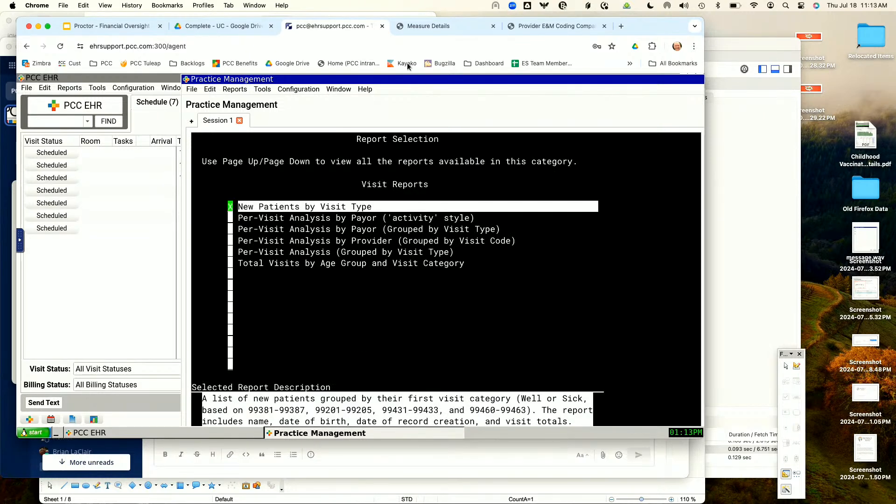
Step: Review the visit report descriptions and select the Per-Visit Analysis by Payor ('activity' style) report
drag(407, 79, 396, 78)
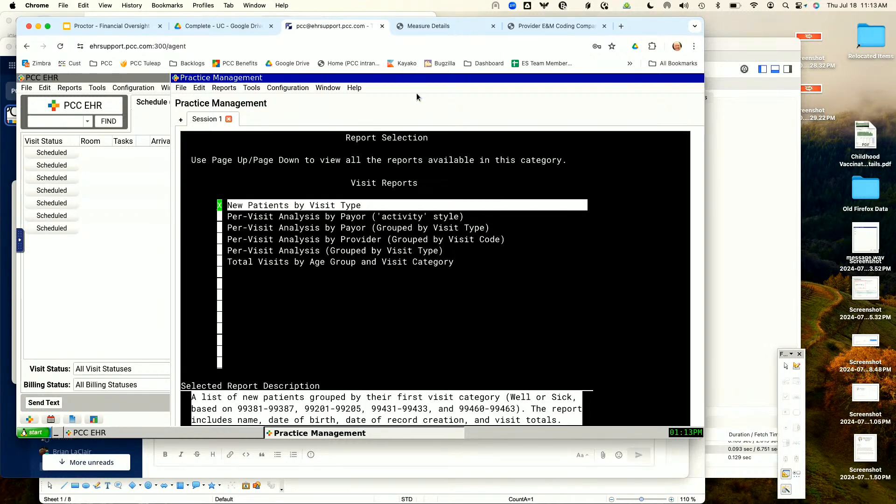
key(Down)
key(Down)
key(Down)
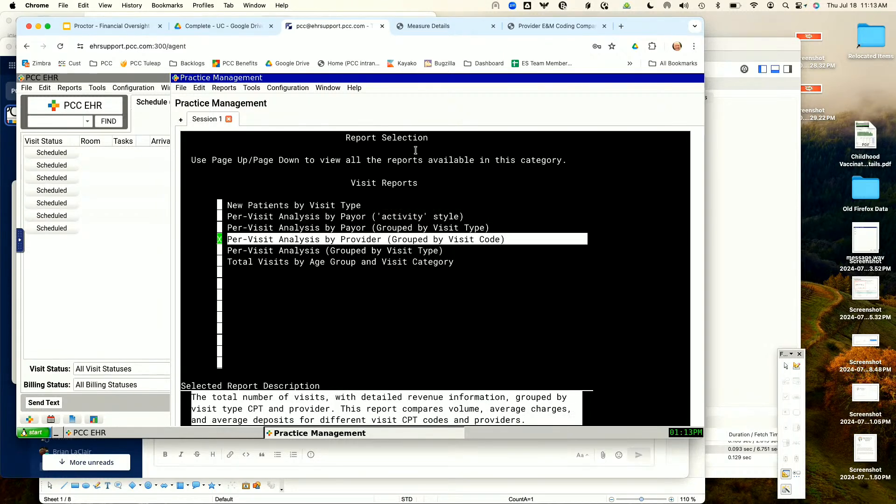
key(Up)
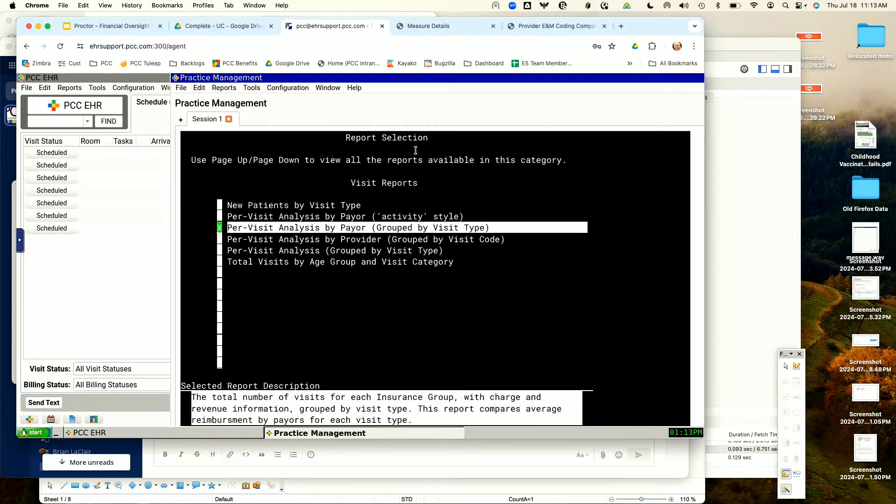
key(Up)
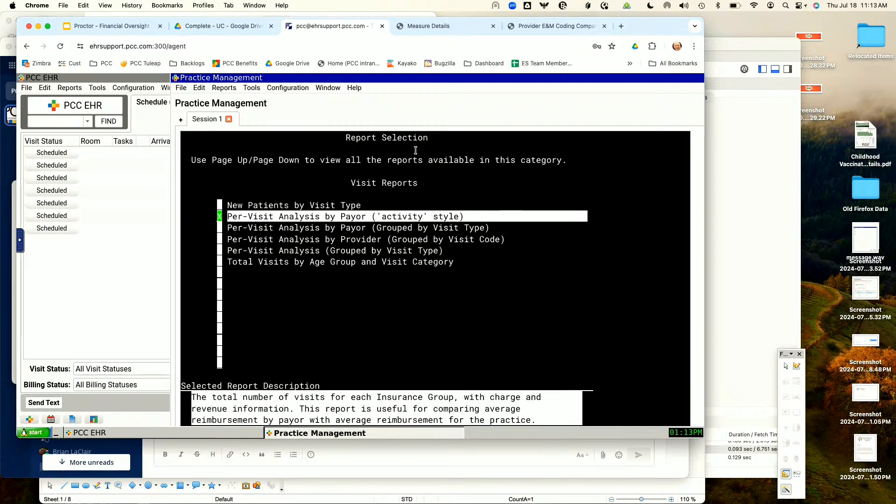
key(Return)
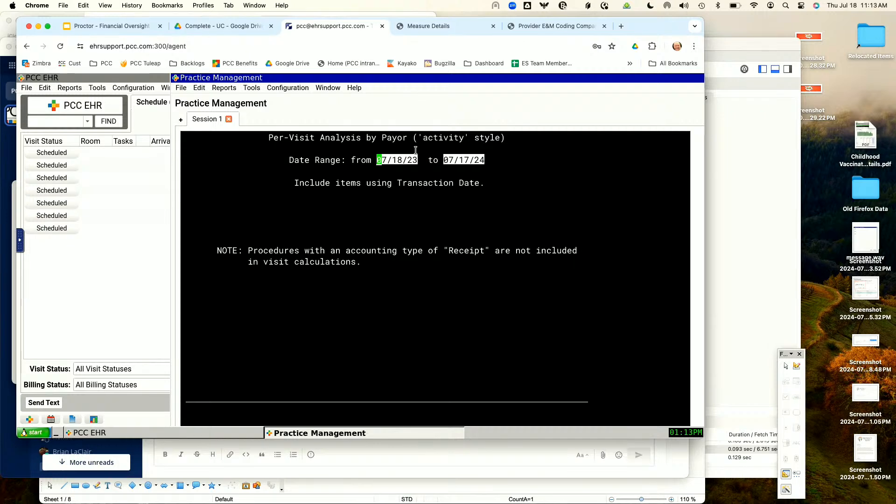
Step: Set the report's start date to 01/01/24, proceed to its restriction criteria, and expand the browser to full screen
text(01/01/24)
key(Return)
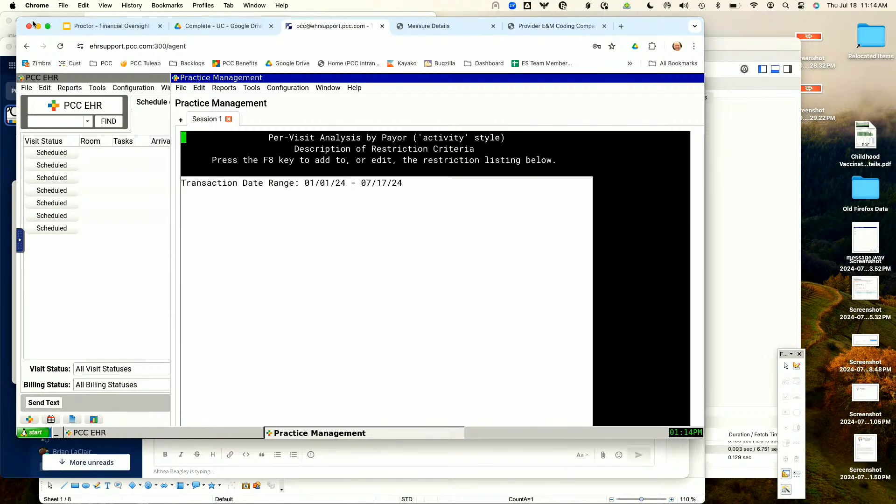
click(46, 27)
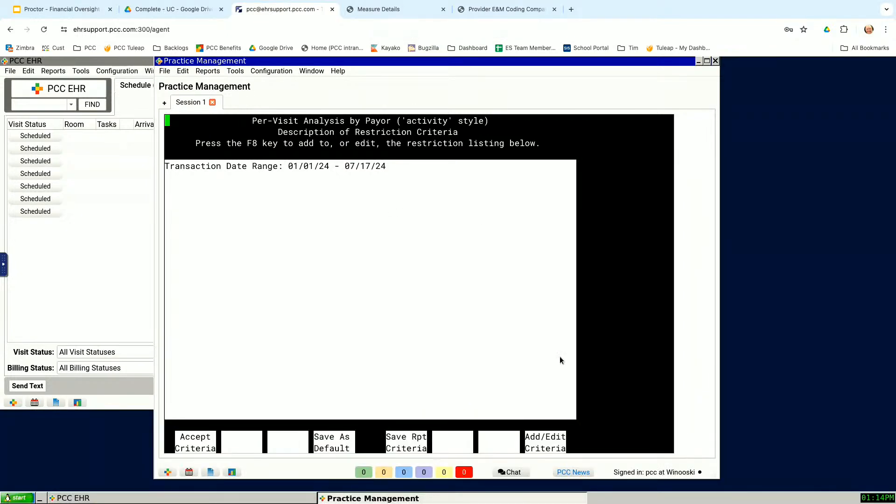
Step: Add the restriction criteria VISIT Amount Due for Visit and VISIT Include Only Revenue Charges to the 'activity' style report
key(F1)
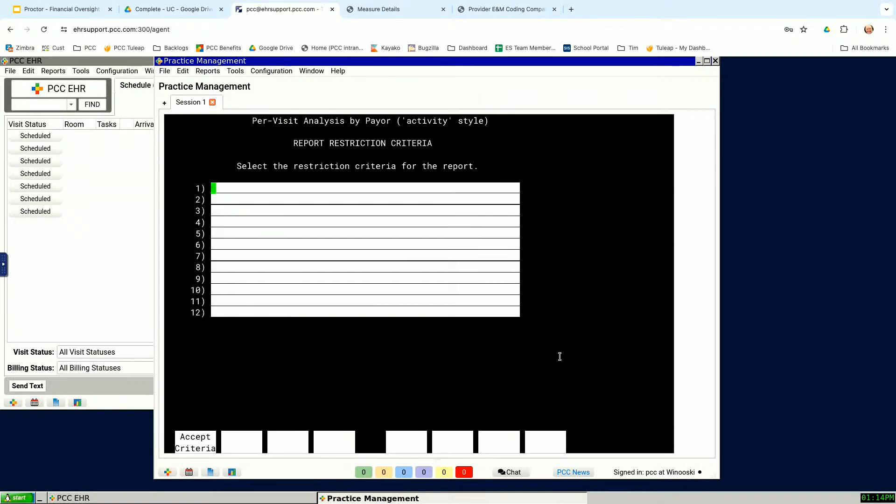
text(*due*)
key(Return)
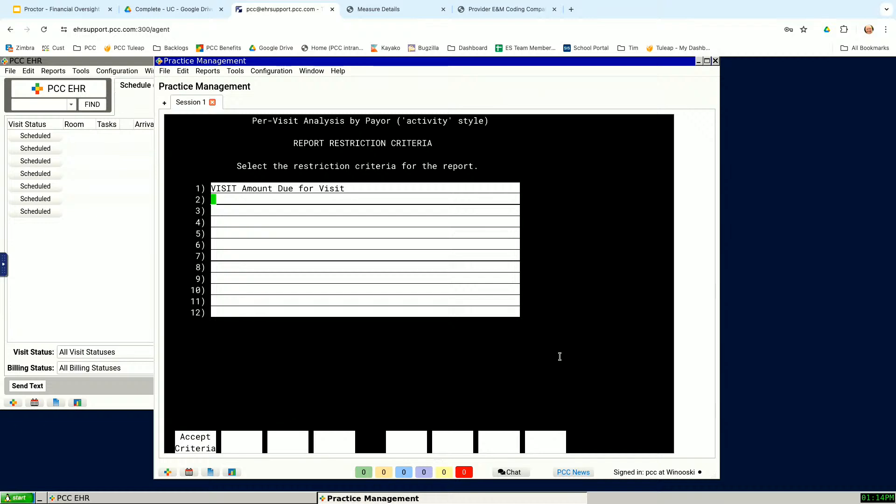
text(*revenue*)
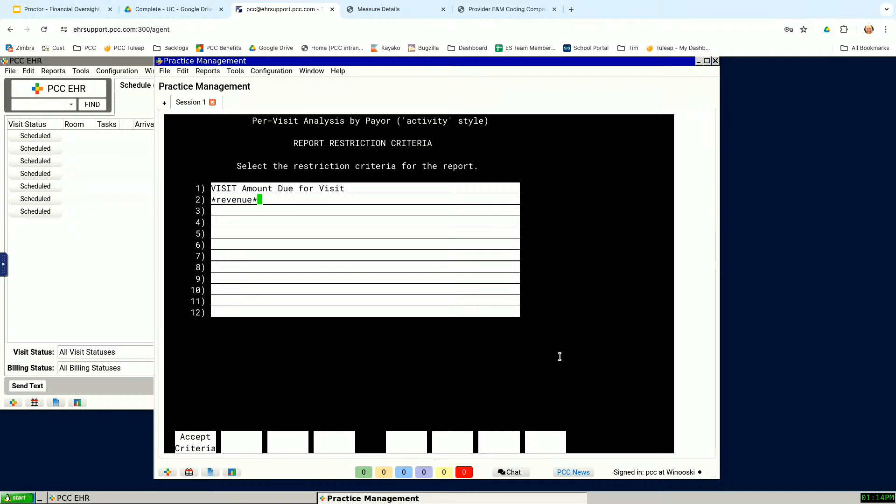
key(Return)
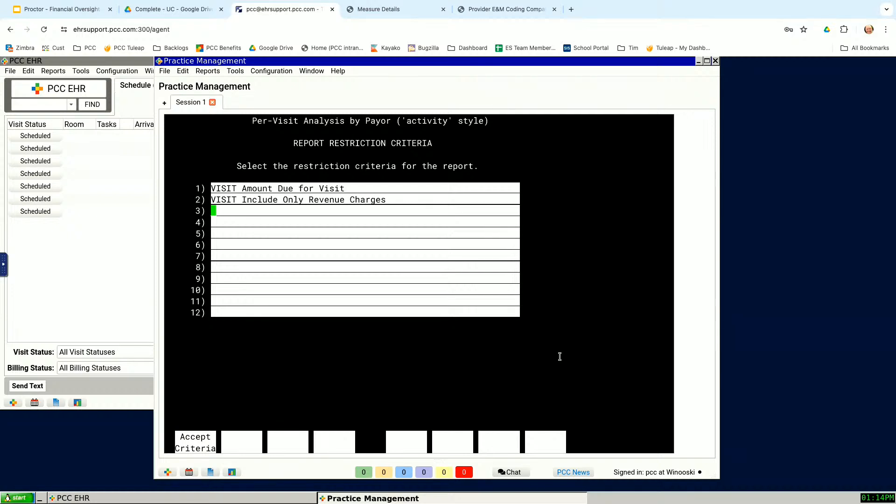
key(Return)
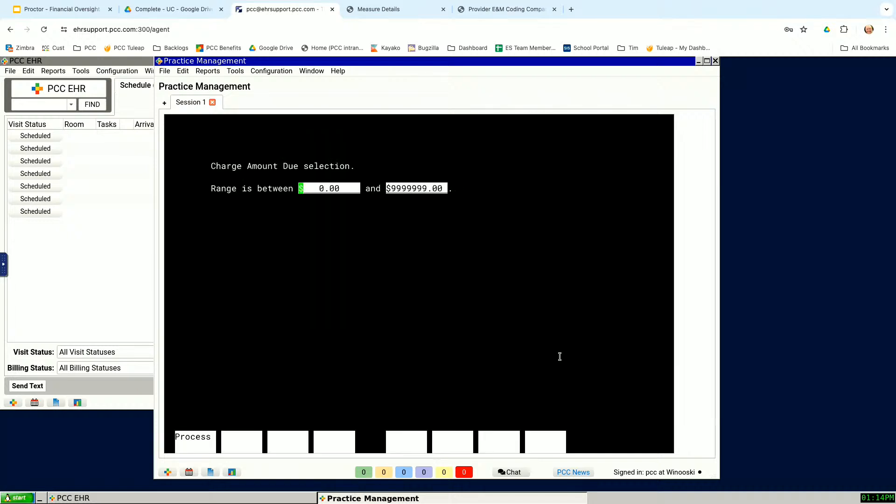
Step: Limit the 'activity' style report's Charge Amount Due range to between $0.00 and $0.00
key(Return)
key(BackSpace)
text(0)
key(Return)
key(F1)
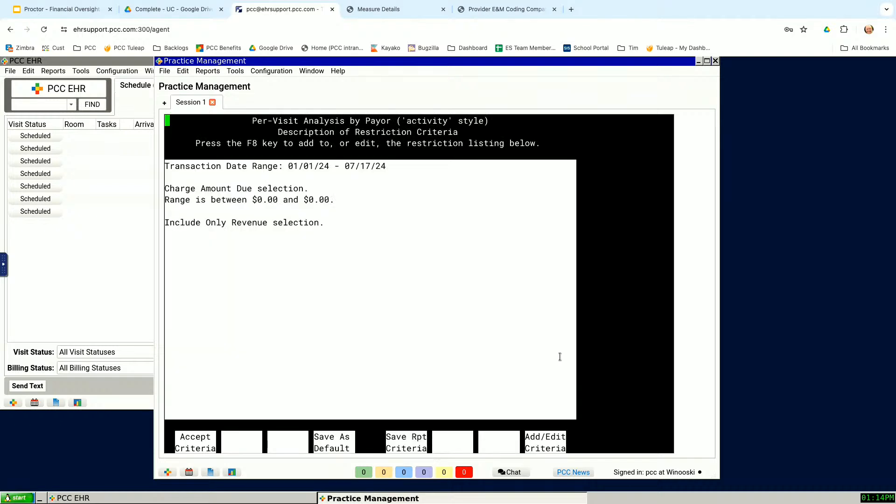
Step: Accept the criteria, view the per-visit payor report on screen, and return to the Visit Reports list
key(F1)
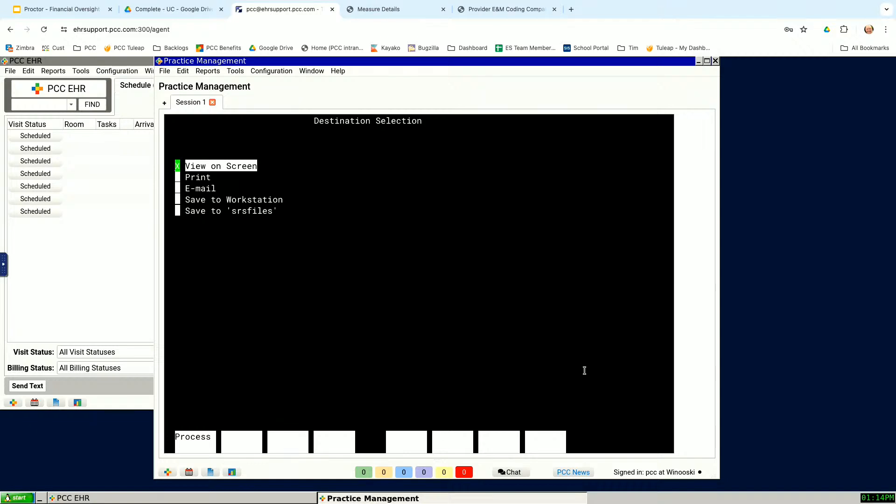
key(F1)
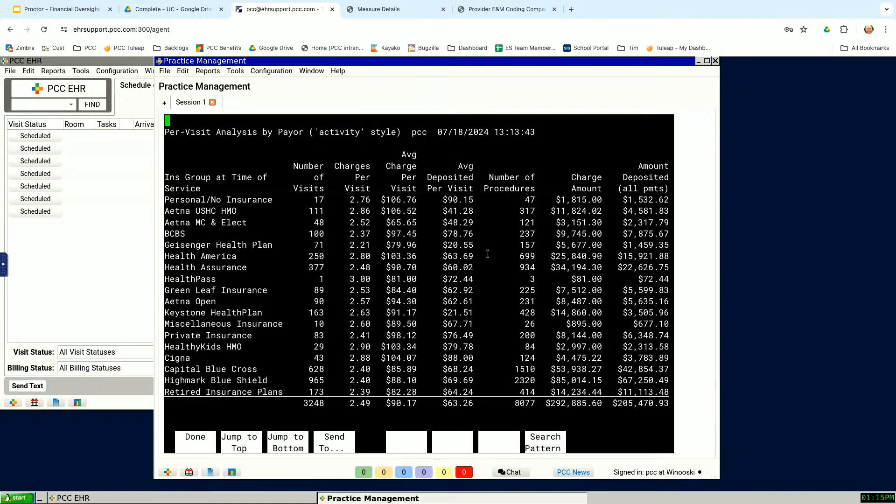
key(F1)
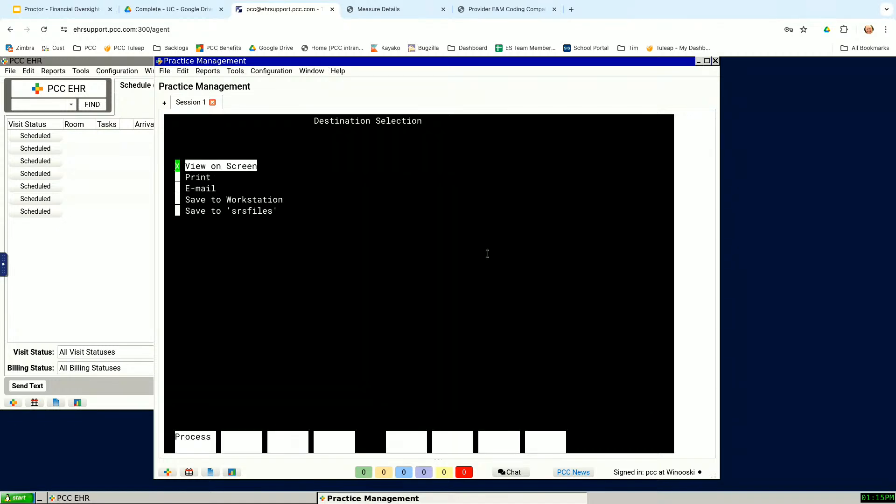
key(F1)
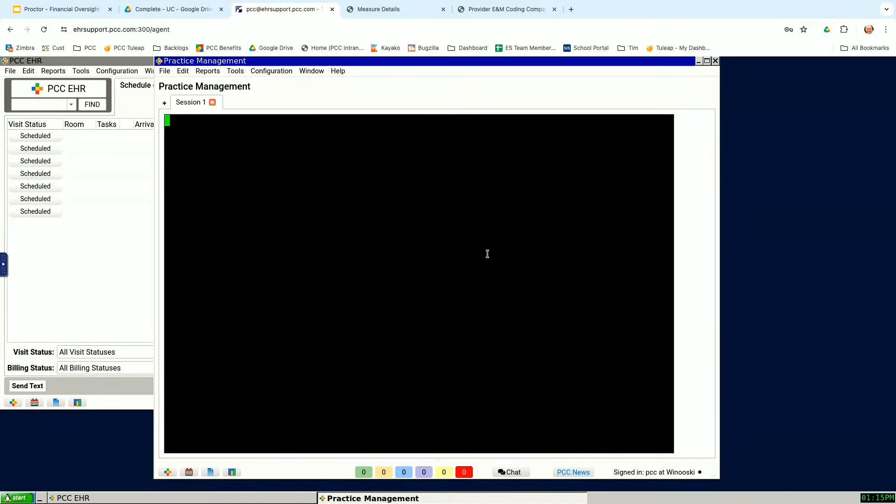
key(F12)
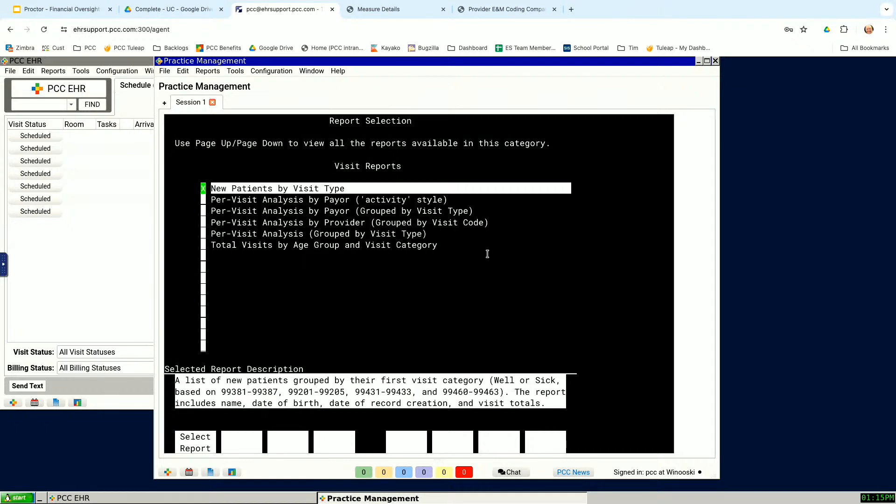
Step: Select the Per-Visit Analysis by Payor (Grouped by Visit Type) report and set its date range to 01/01/24 through 07/18/24
key(Down)
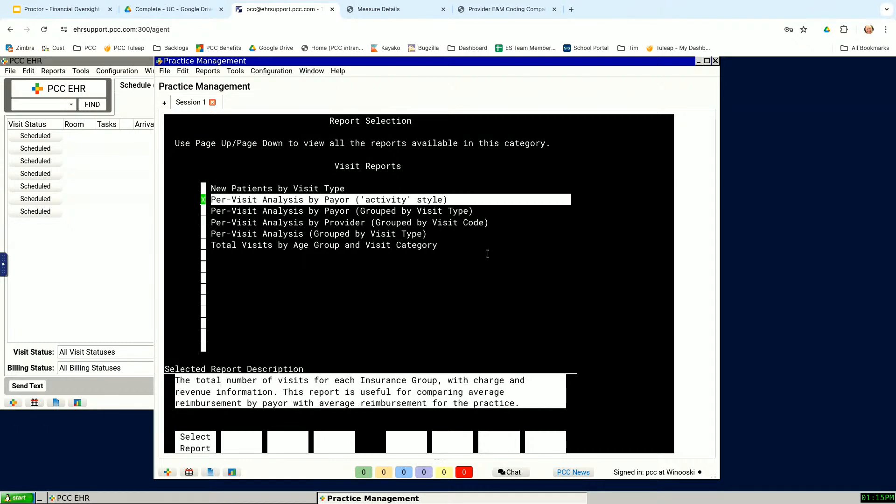
key(Down)
key(Return)
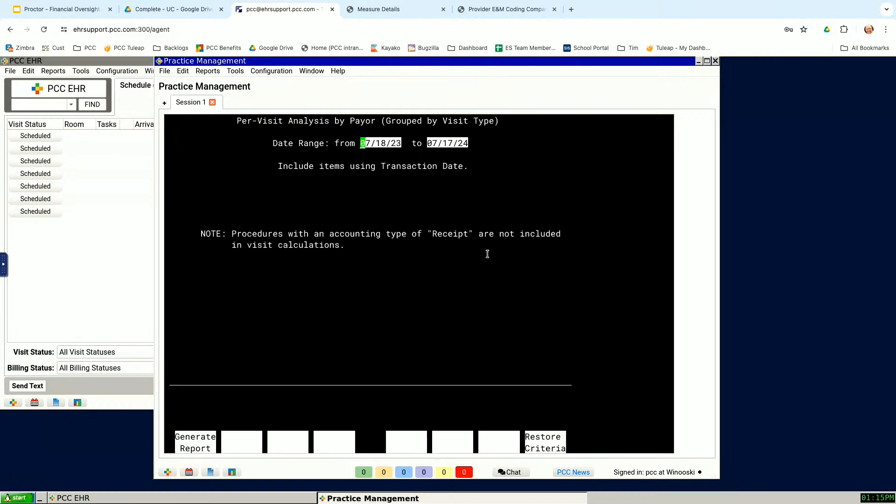
text(01/01/24)
key(F1)
key(Left)
key(Left)
key(Left)
key(Left)
text(t)
key(Return)
key(F1)
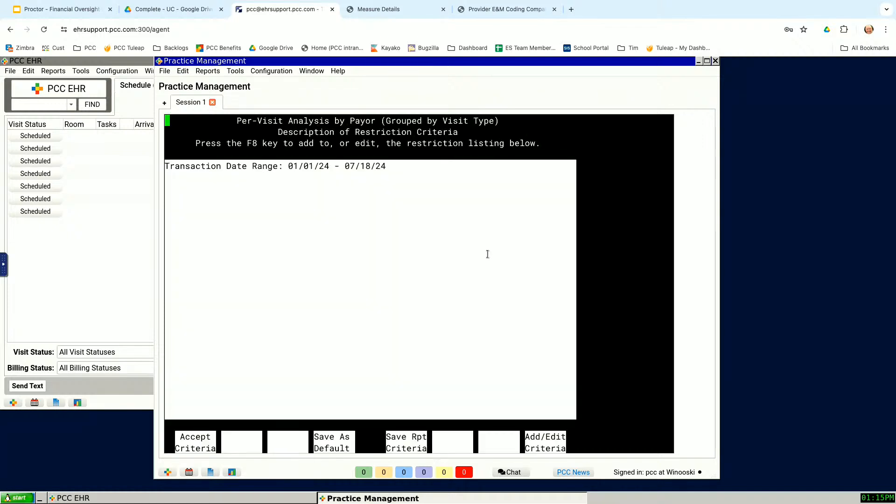
Step: Add the Amount Due for Visit and Include Only Revenue Charges restrictions to the report grouped by visit type
key(F8)
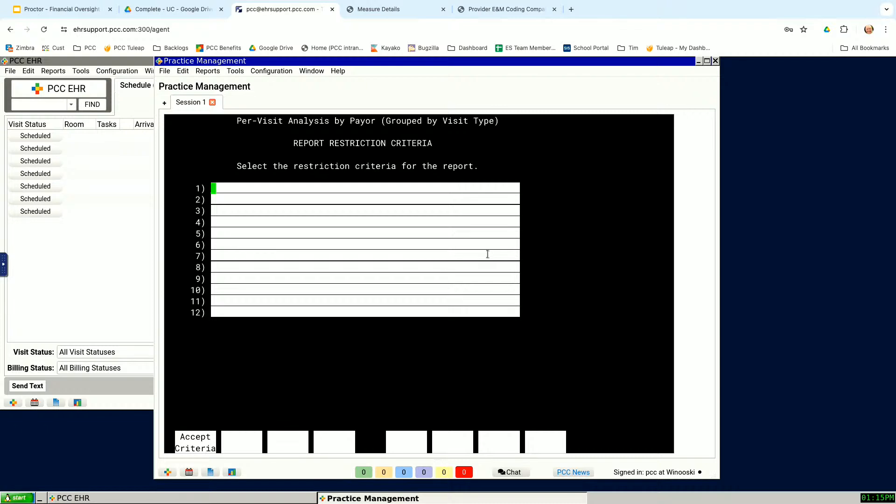
text(*due)
key(Return)
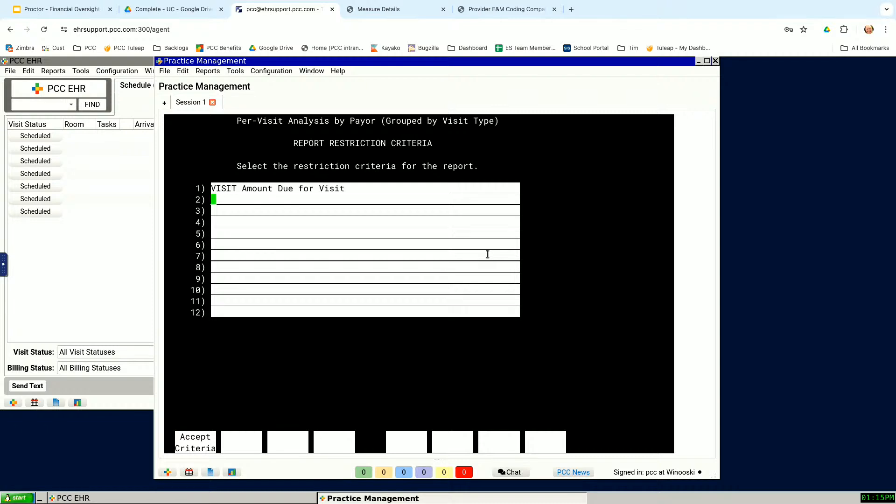
text(*rev*)
key(Return)
key(F1)
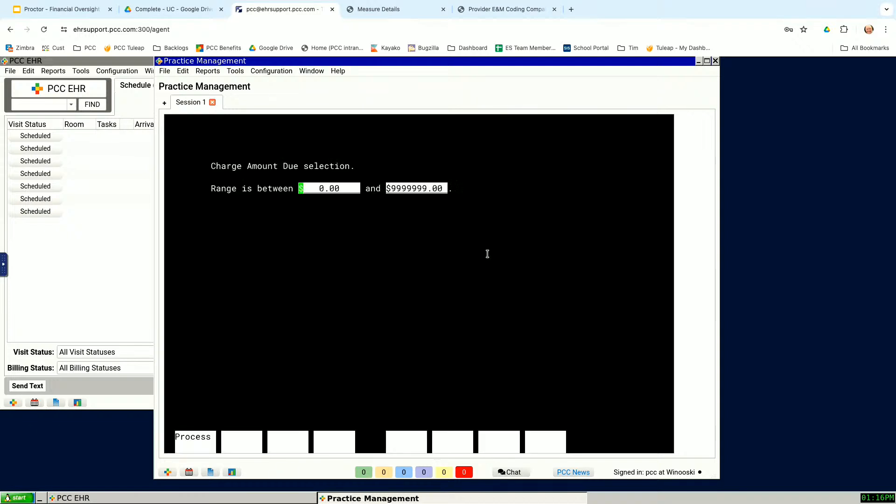
Step: Limit the Charge Amount Due range to $0.00 through $0.00 and save the criteria as the report's default
key(Return)
text(0)
key(Return)
key(F1)
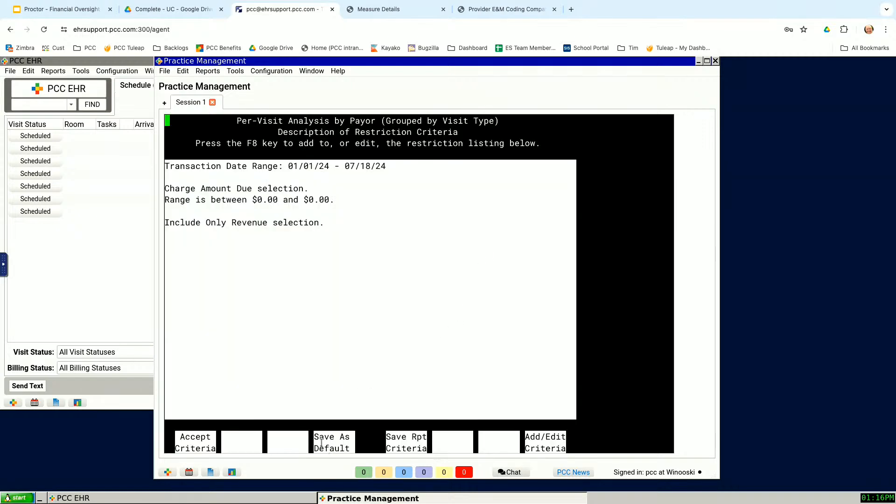
click(343, 430)
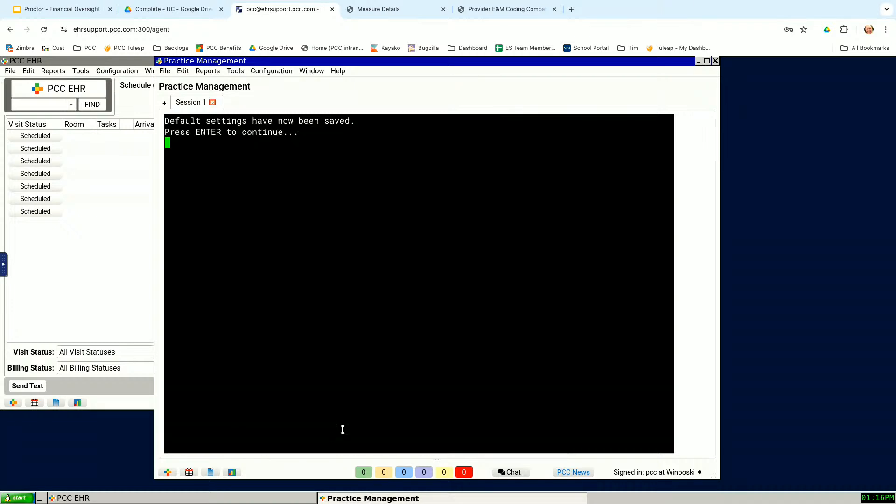
Step: Accept the criteria, view the report grouped by visit type on screen, and review its per-visit averages and totals by payor
key(Return)
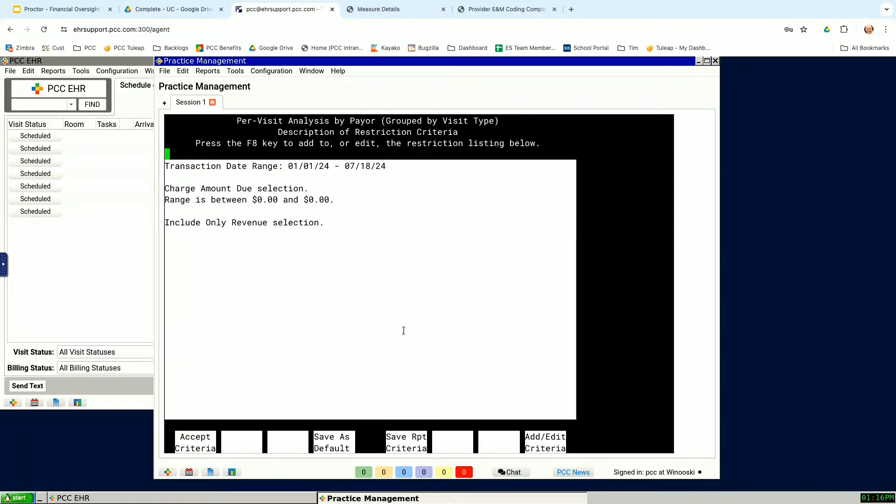
key(F1)
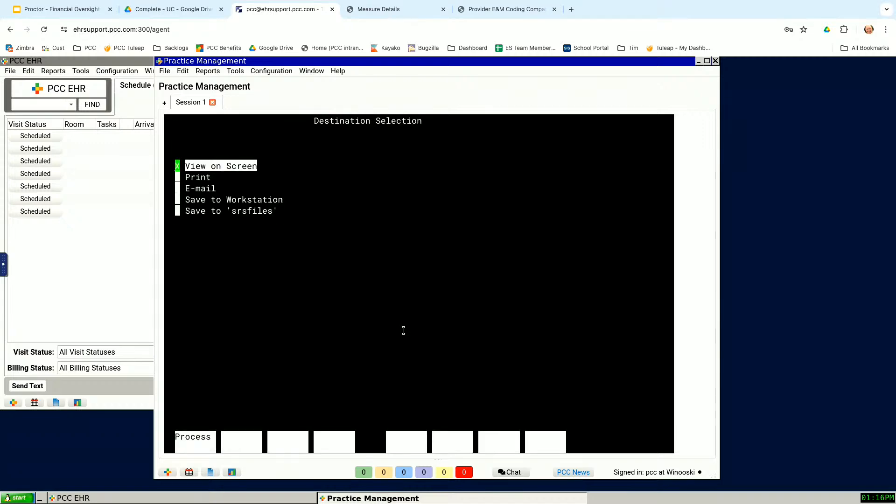
key(Return)
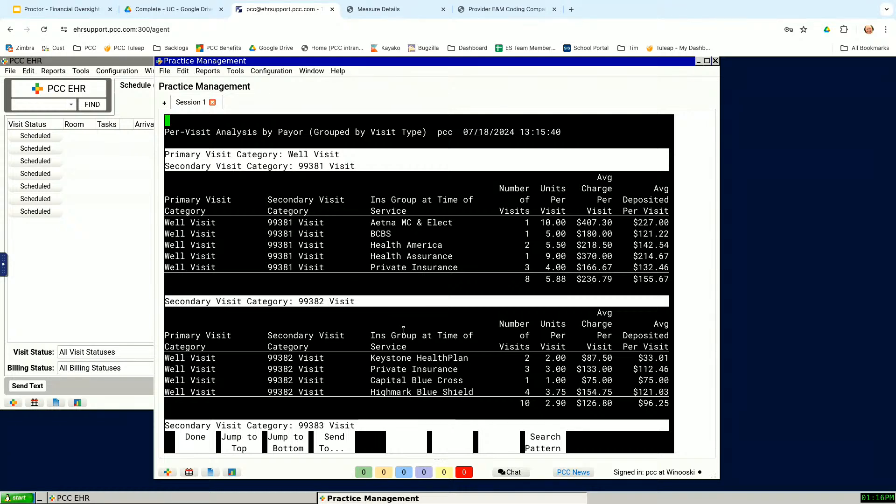
key(Down)
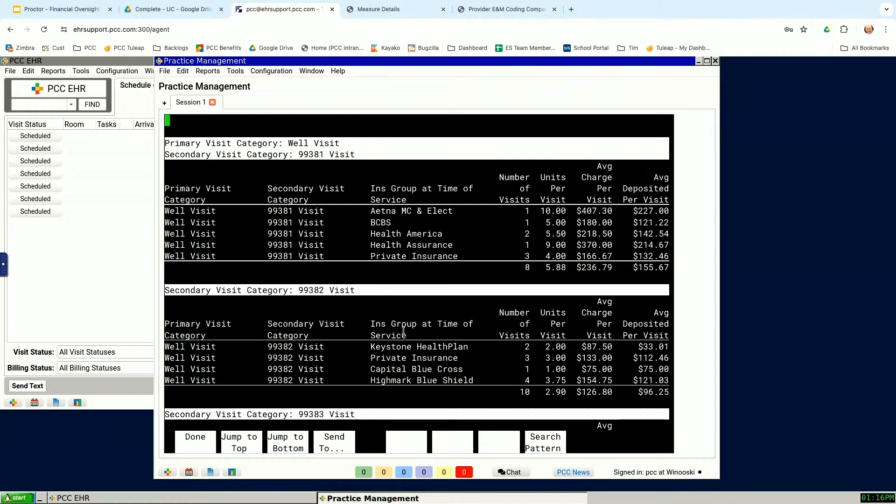
key(Right)
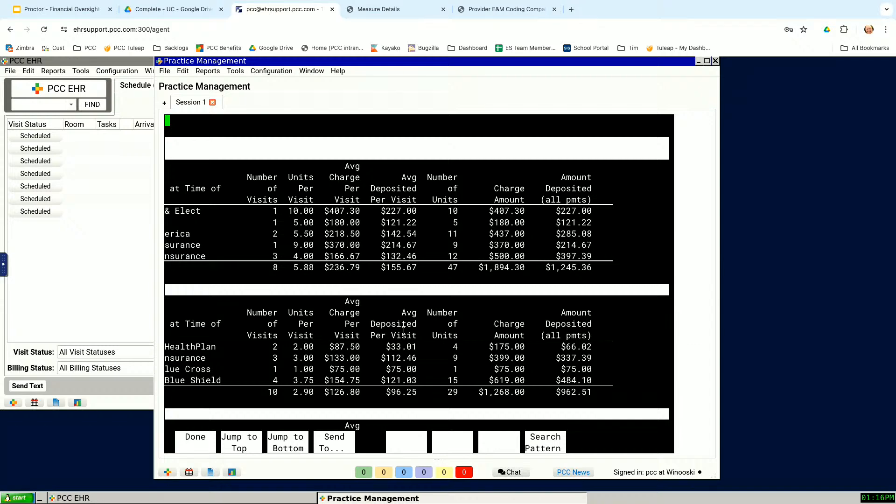
key(F1)
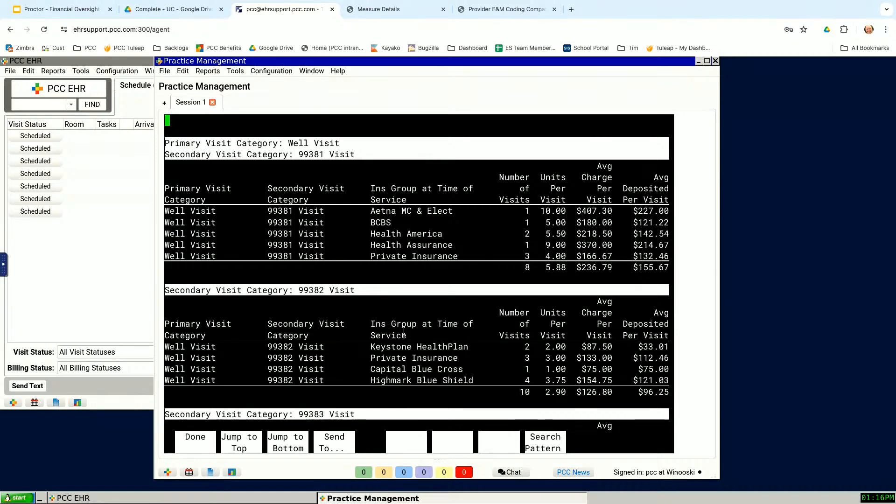
key(F1)
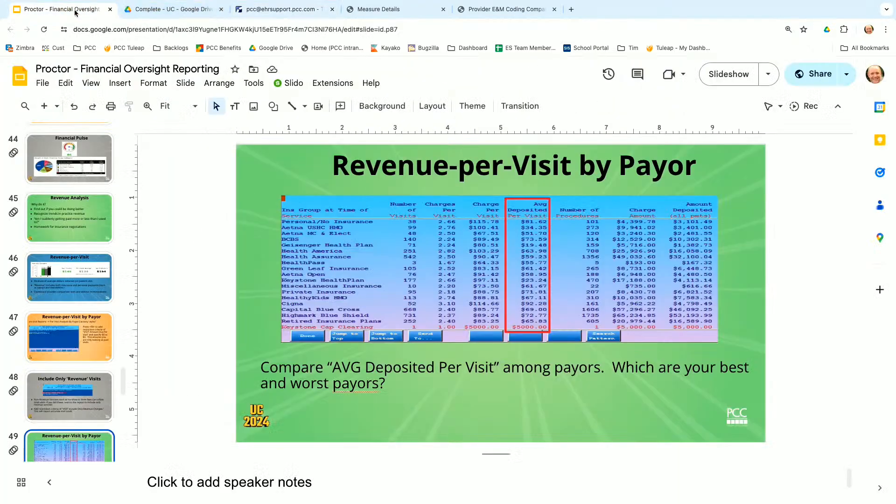
Step: Switch to the Financial Oversight Reporting presentation in Google Slides and start the slideshow from the Revenue-per-Visit by Payor slide
click(75, 11)
click(738, 81)
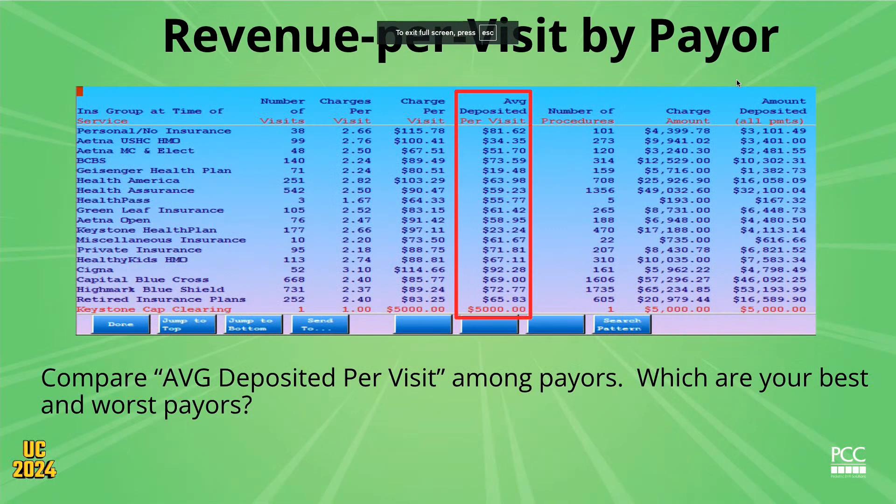